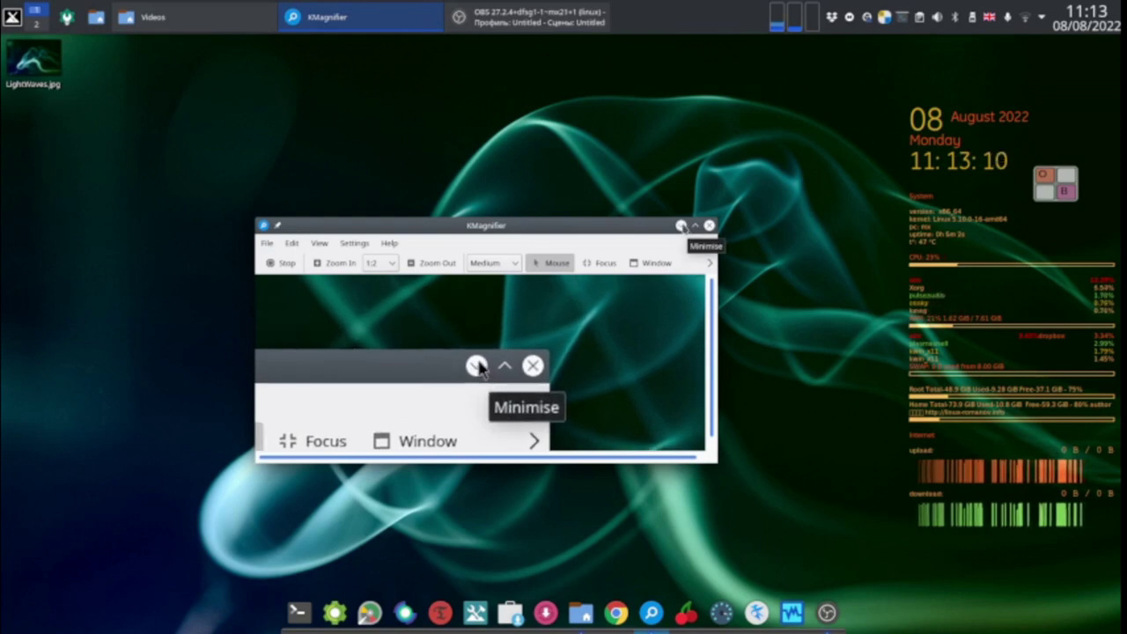
# - Minimise and restore the KMagnifier window, moving it slightly higher on the desktop before minimising it again
pyautogui.click(682, 226)
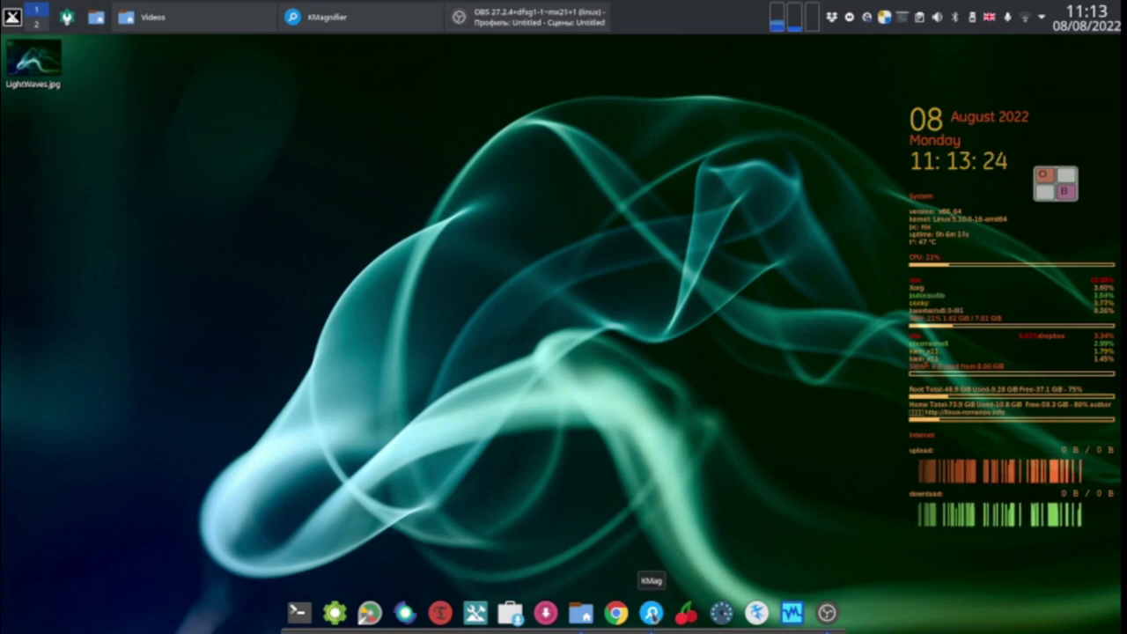
pyautogui.click(652, 612)
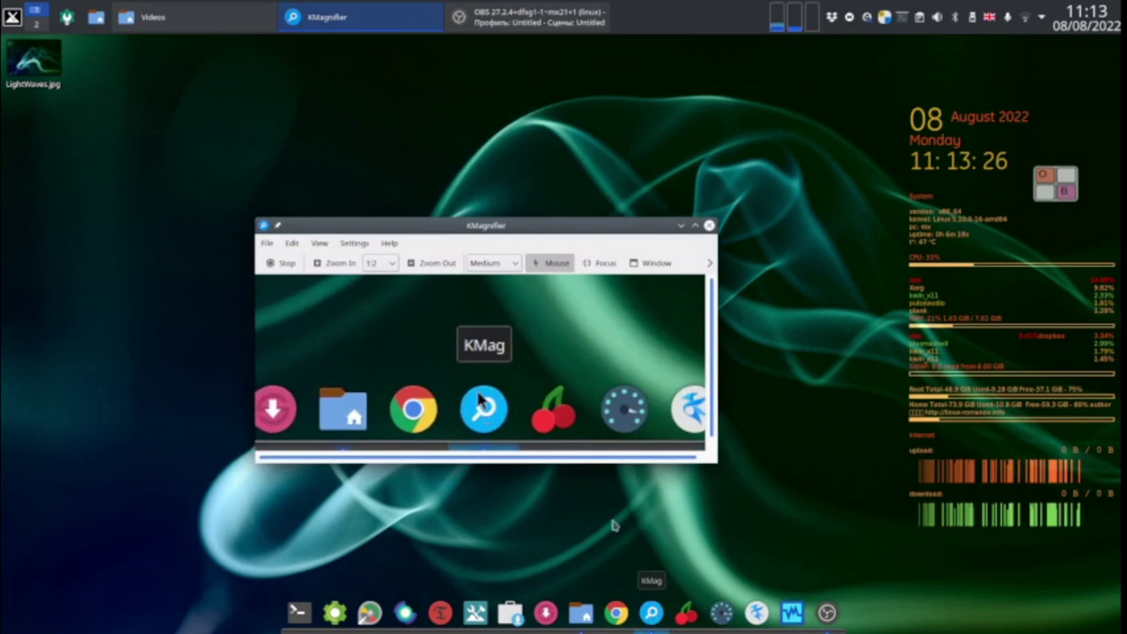
pyautogui.moveTo(578, 230); pyautogui.dragTo(637, 177)
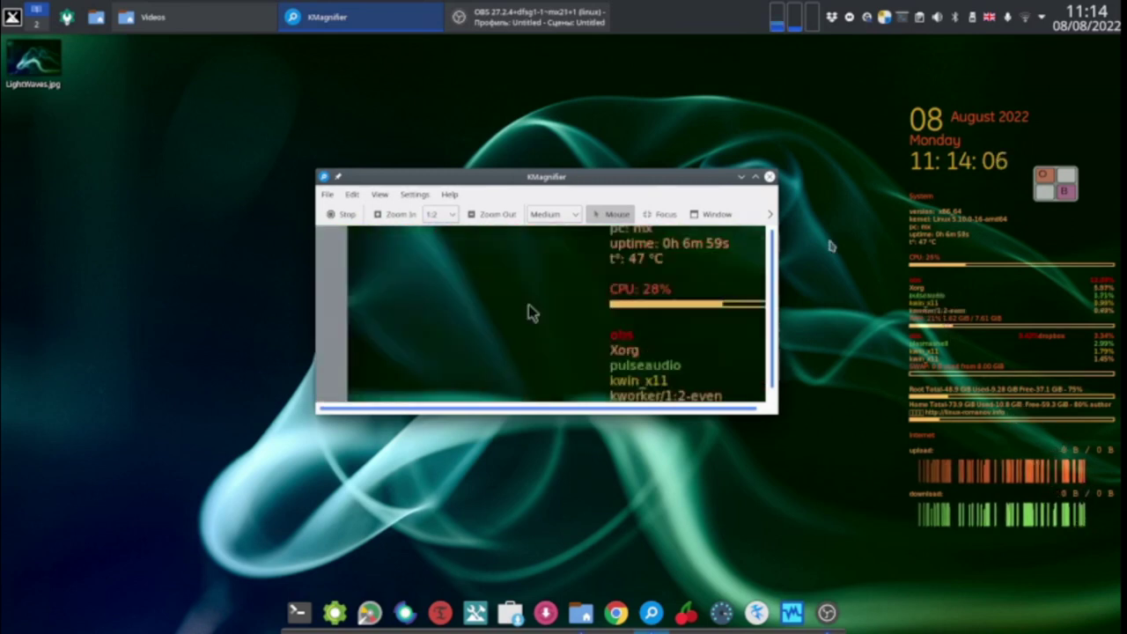
pyautogui.click(742, 178)
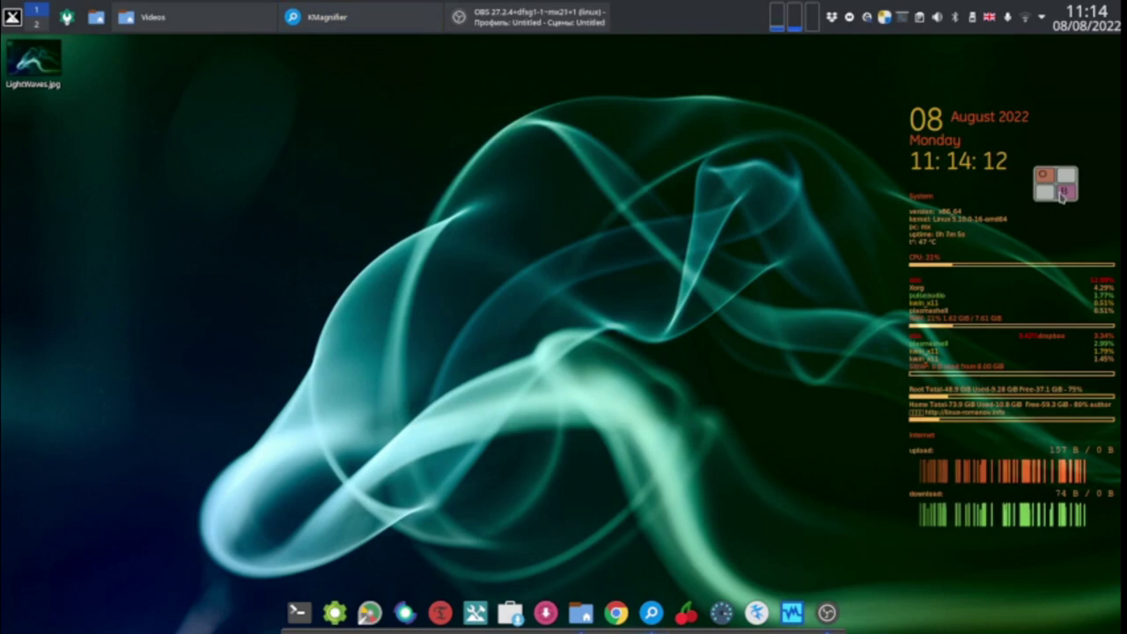
# - Demonstrate the on-screen keyboard in the middle of the desktop, switching its layout to Russian and back to English
pyautogui.click(1062, 193)
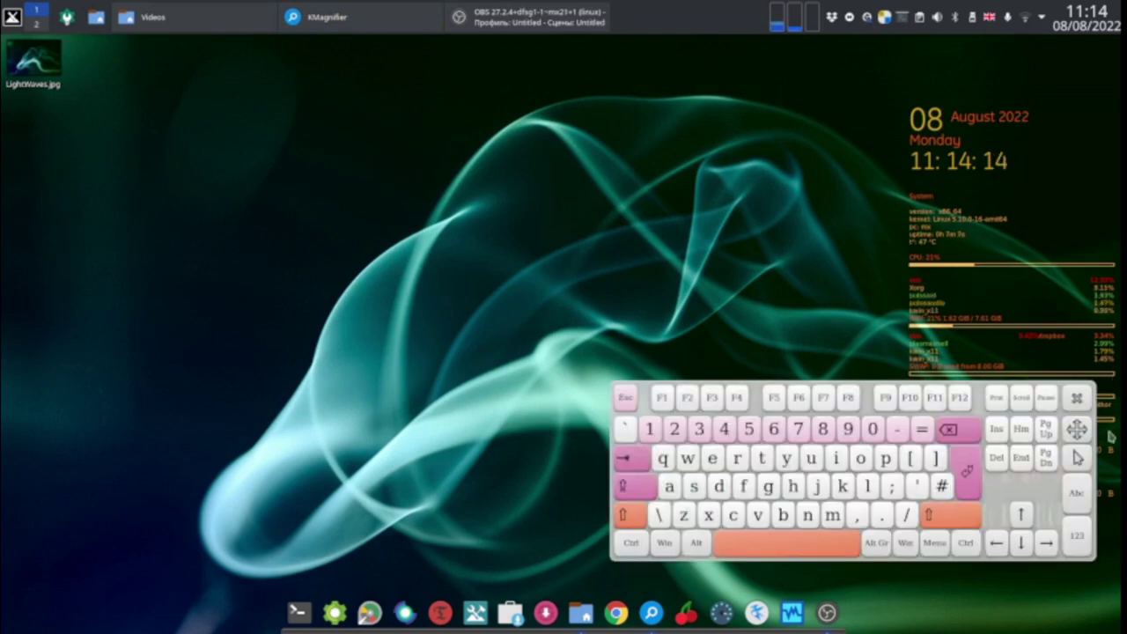
pyautogui.moveTo(1077, 428); pyautogui.dragTo(786, 243)
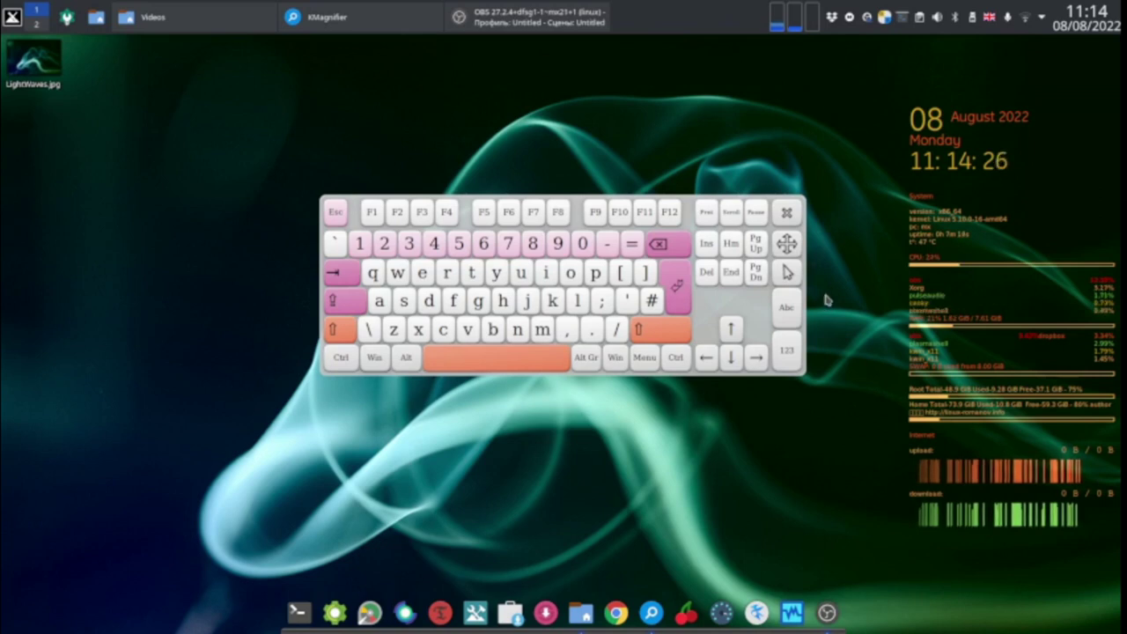
pyautogui.click(989, 18)
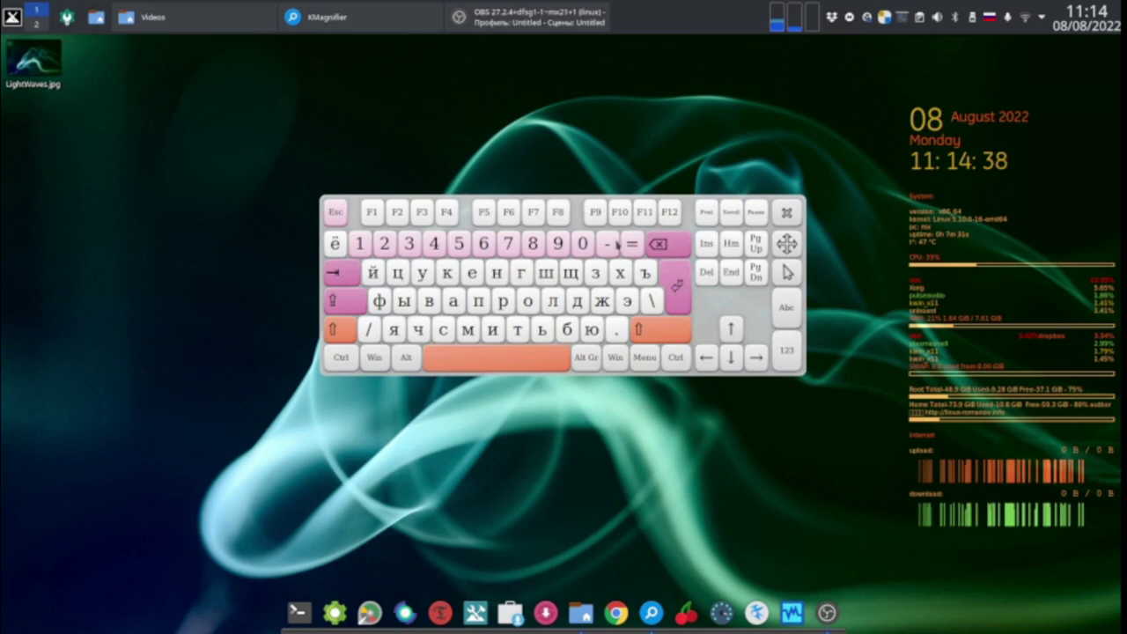
pyautogui.click(989, 19)
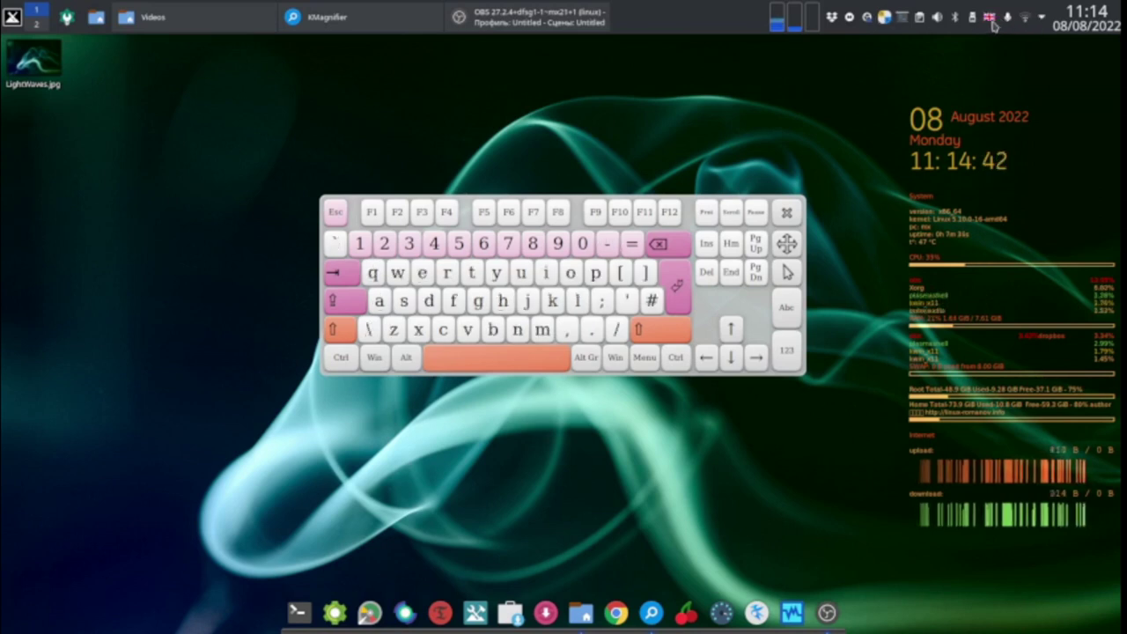
pyautogui.click(795, 215)
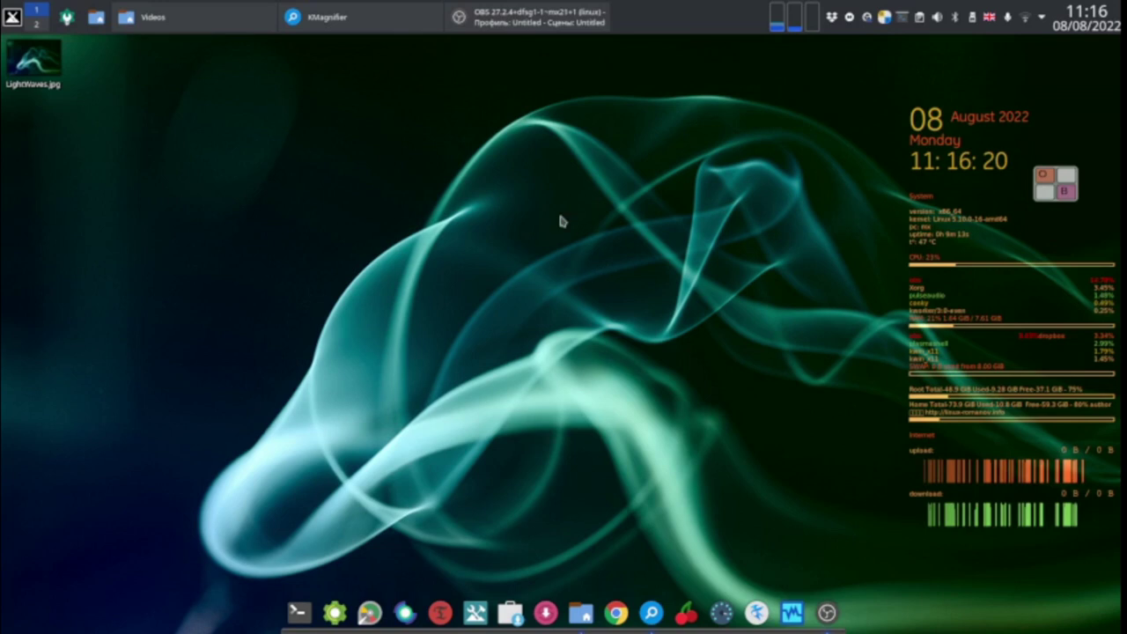
# - Restore the minimised KMagnifier window to the desktop
pyautogui.click(20, 19)
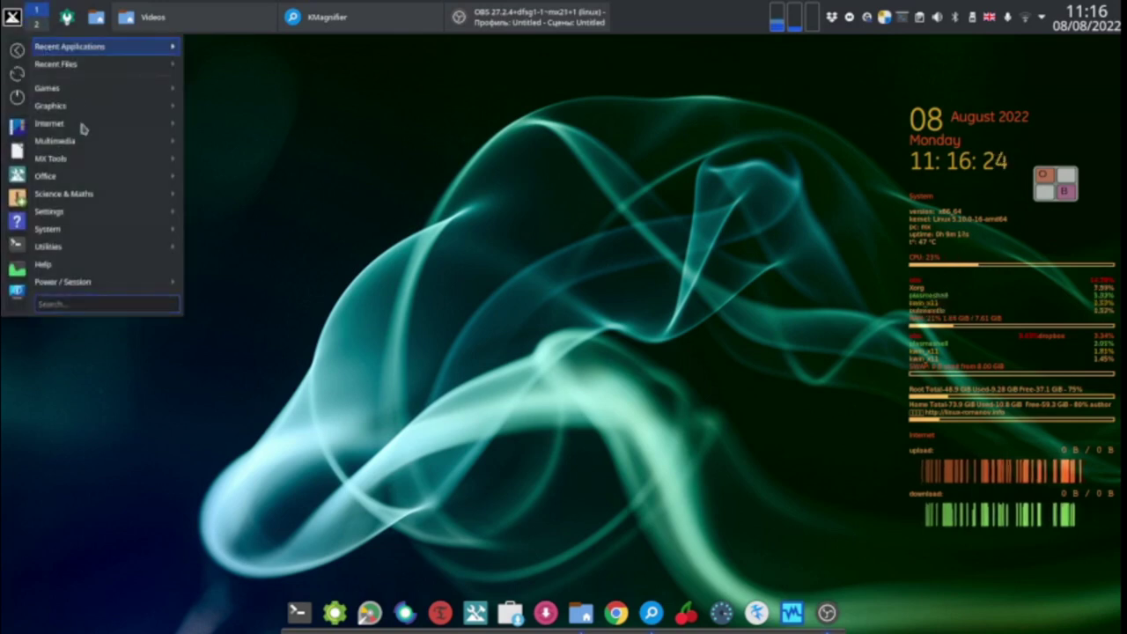
pyautogui.moveTo(76, 132)
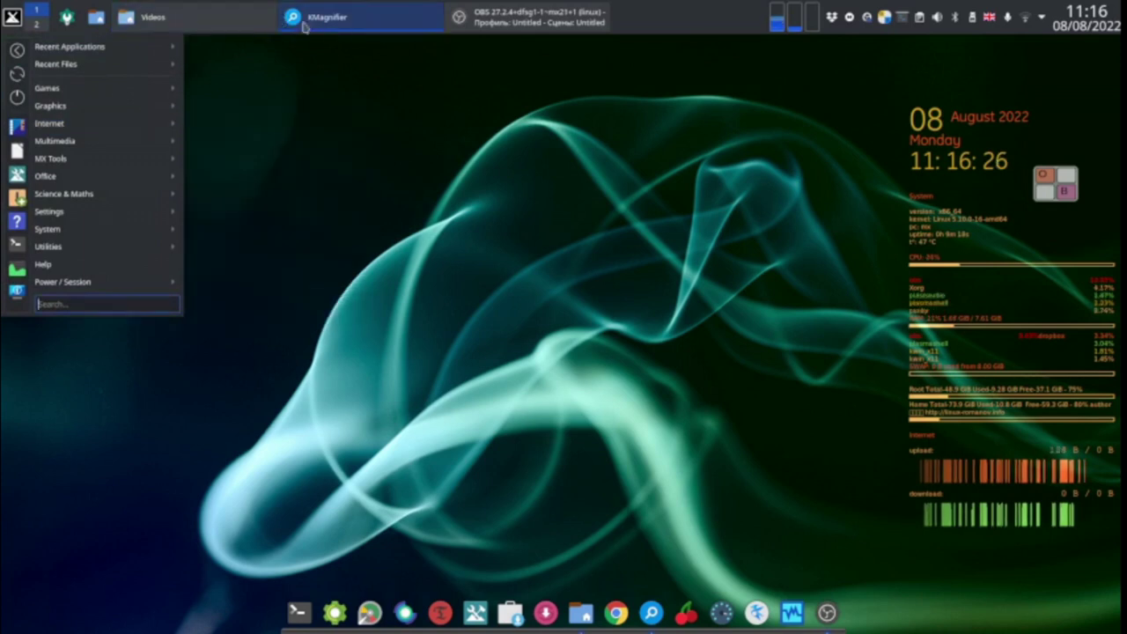
pyautogui.click(333, 26)
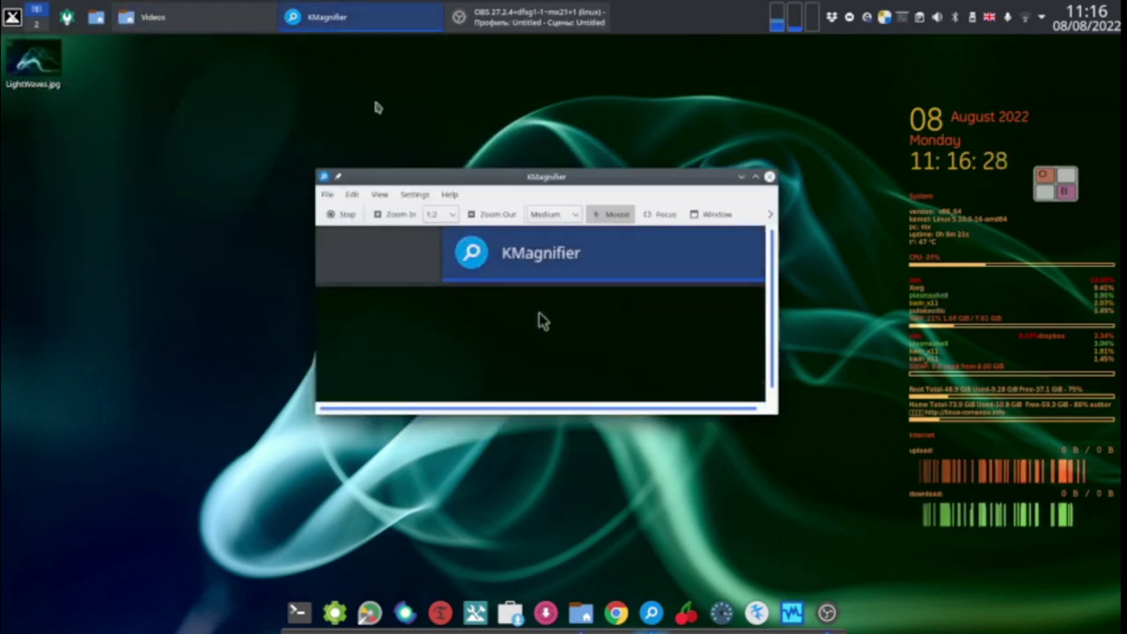
# - Examine the application launcher's Recent Files, Internet, Multimedia, Office, Settings and System categories with the magnifier following the pointer
pyautogui.click(13, 20)
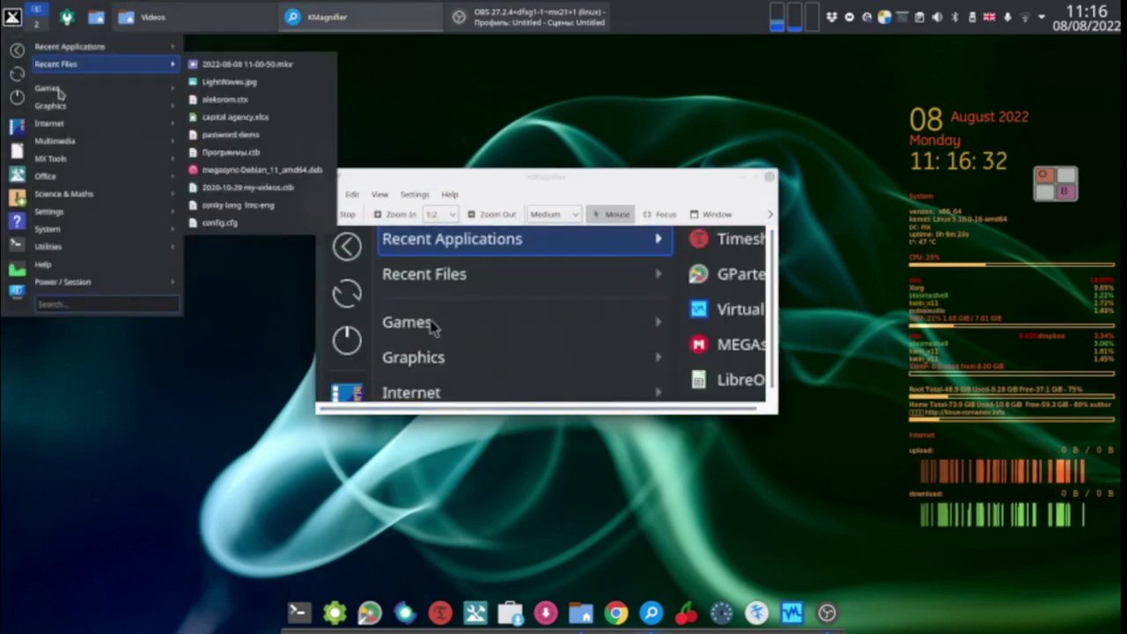
pyautogui.moveTo(62, 70)
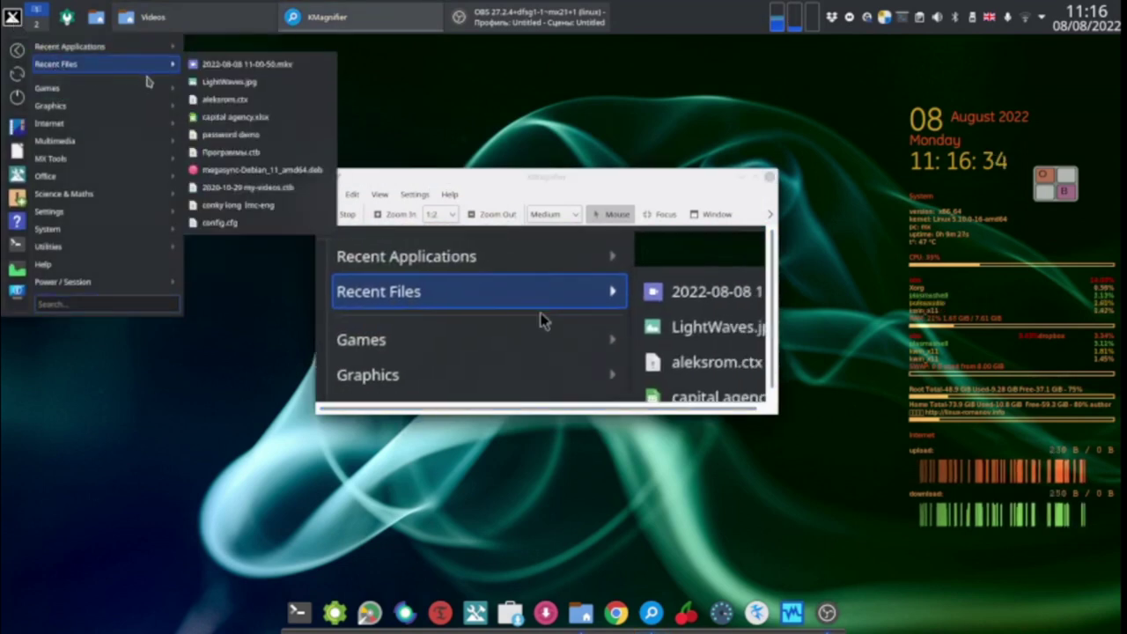
pyautogui.moveTo(179, 85)
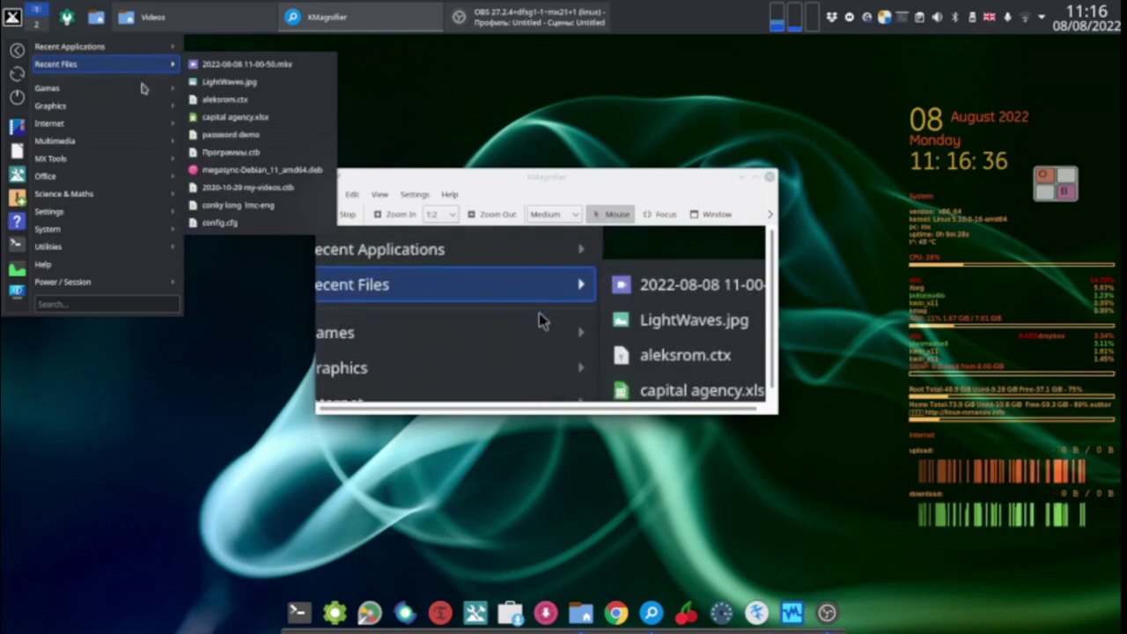
pyautogui.moveTo(101, 133)
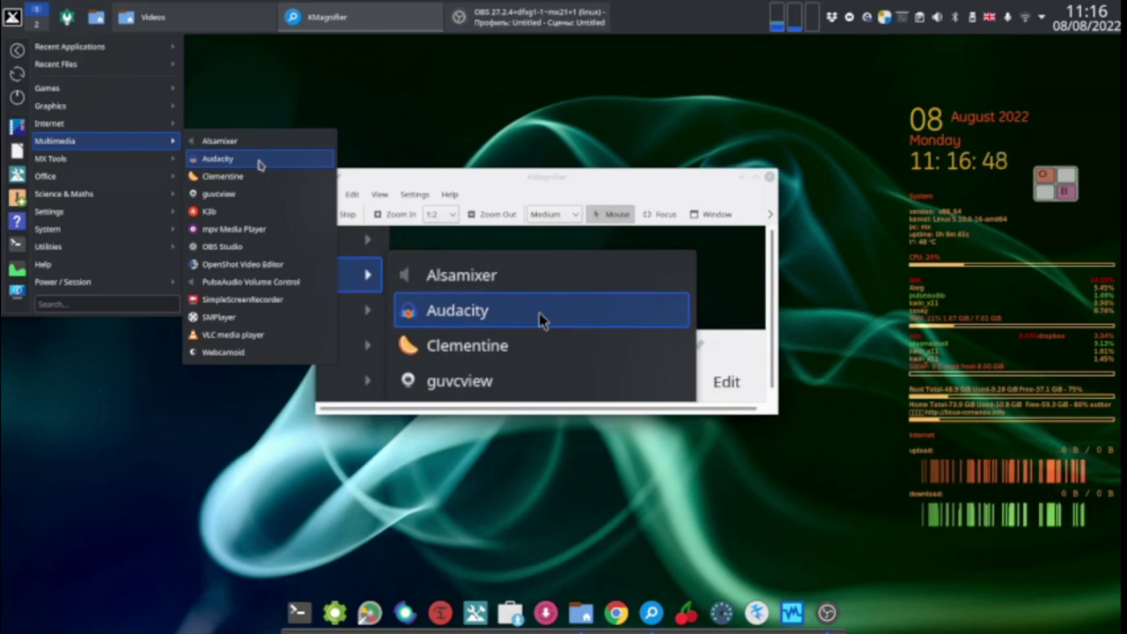
pyautogui.moveTo(134, 130)
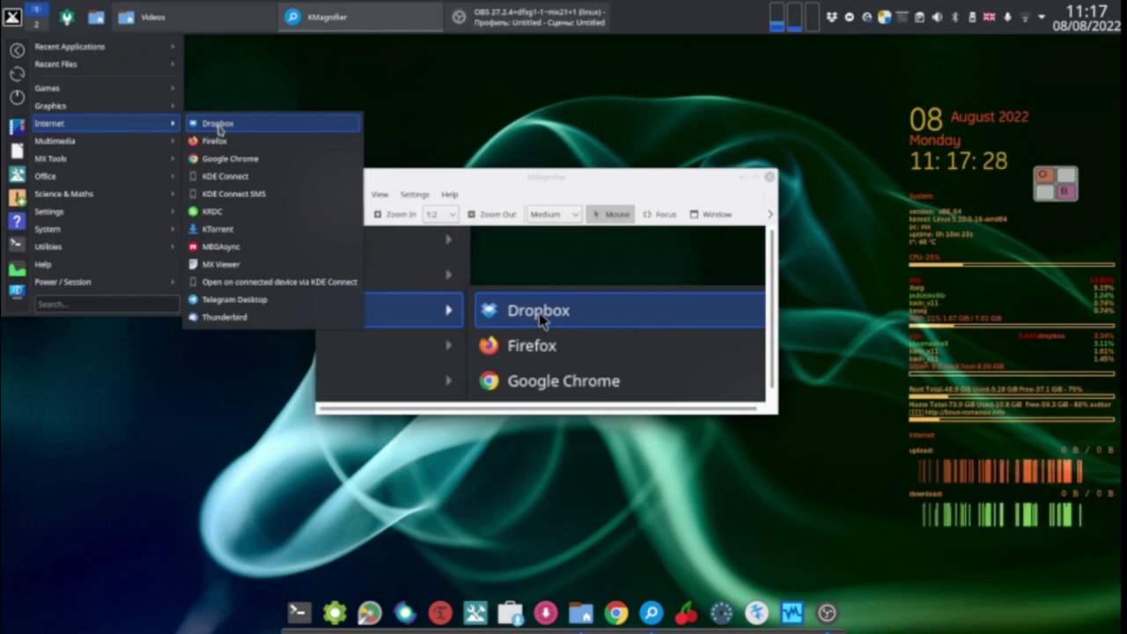
pyautogui.moveTo(61, 148)
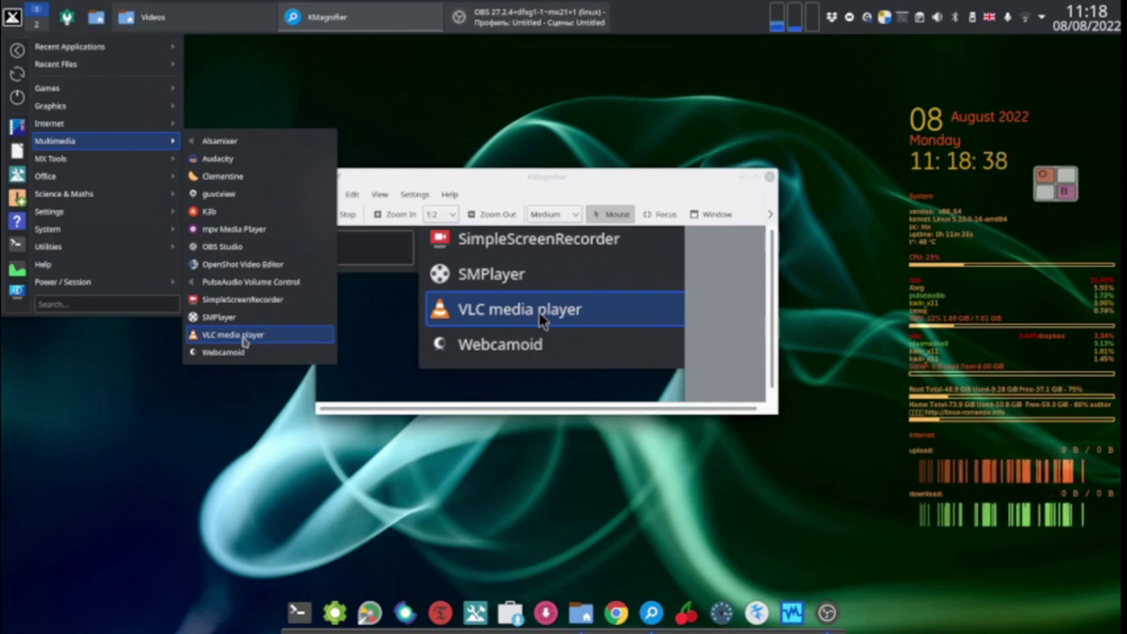
pyautogui.moveTo(63, 169)
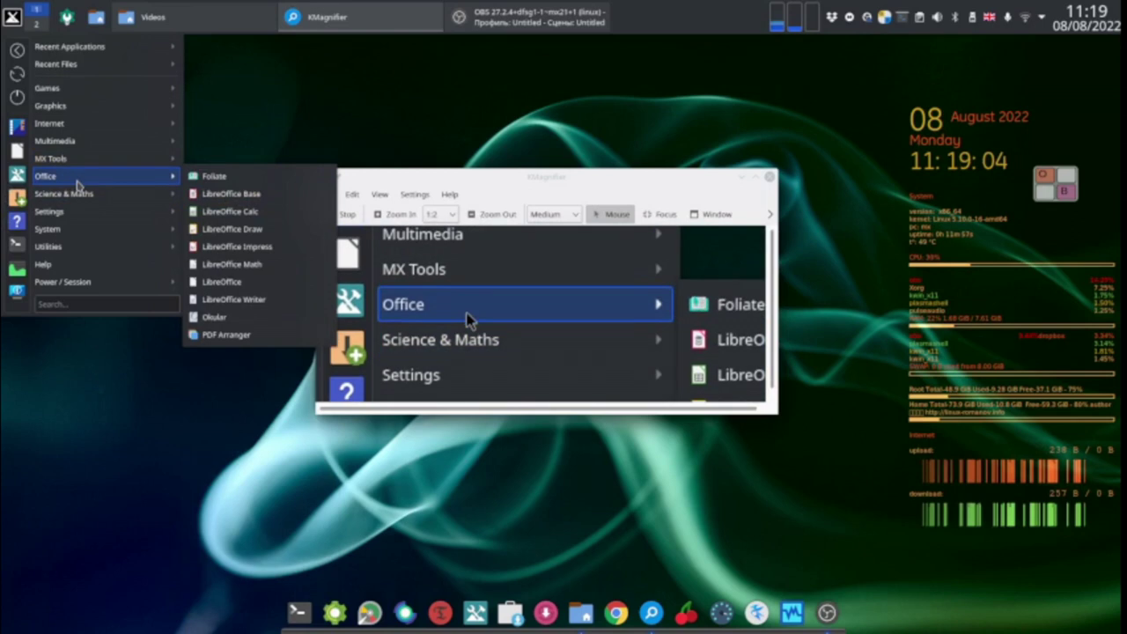
pyautogui.moveTo(132, 177)
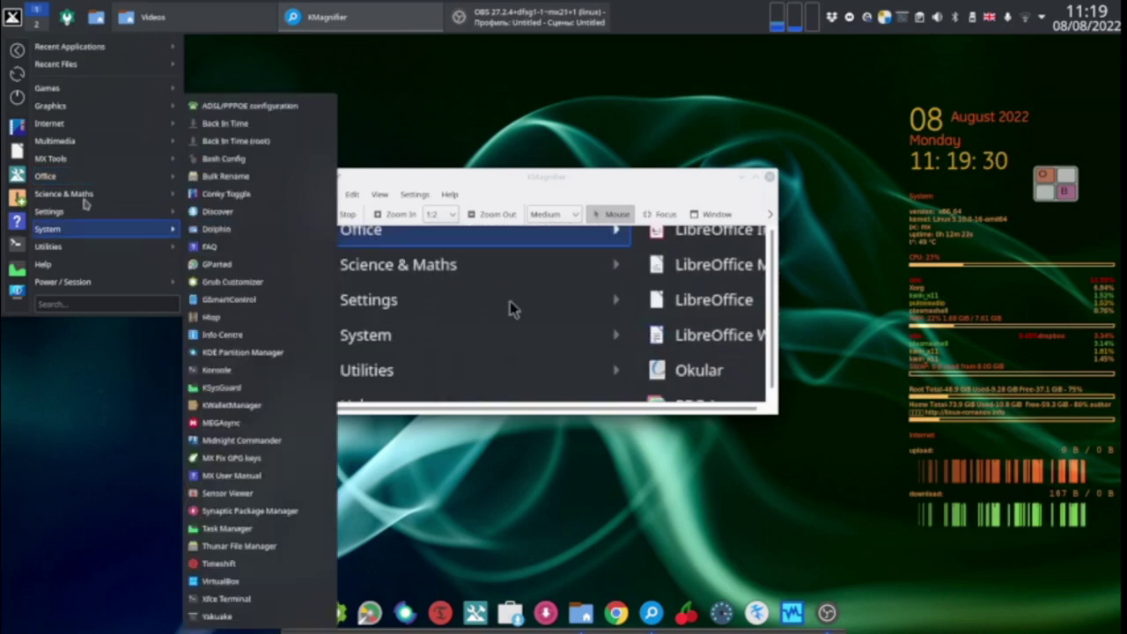
pyautogui.moveTo(51, 211)
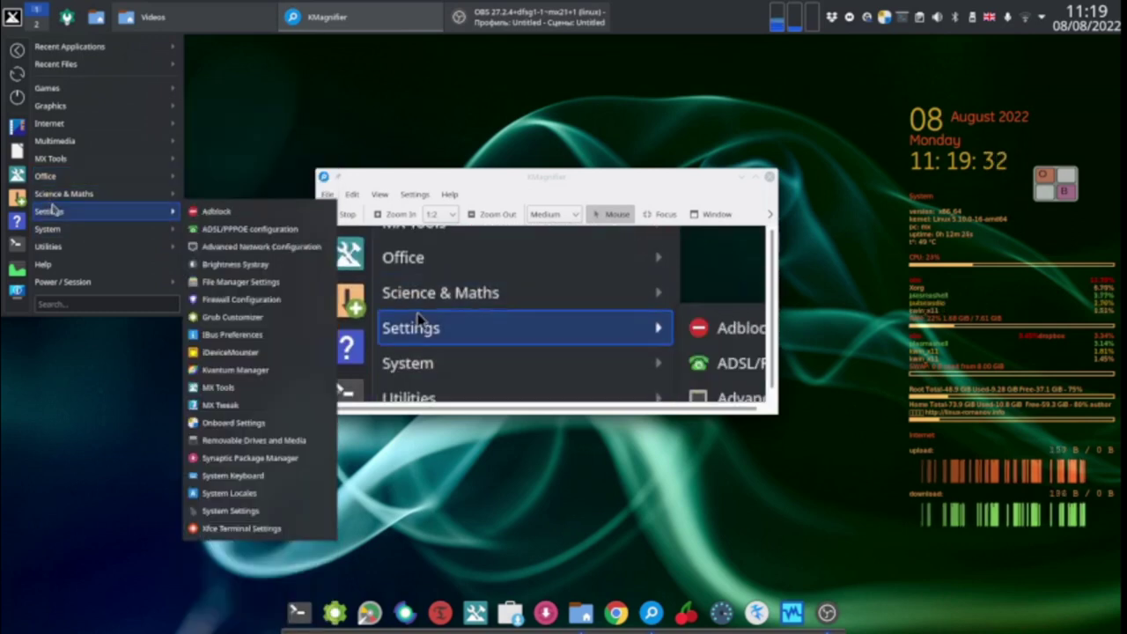
pyautogui.moveTo(110, 227)
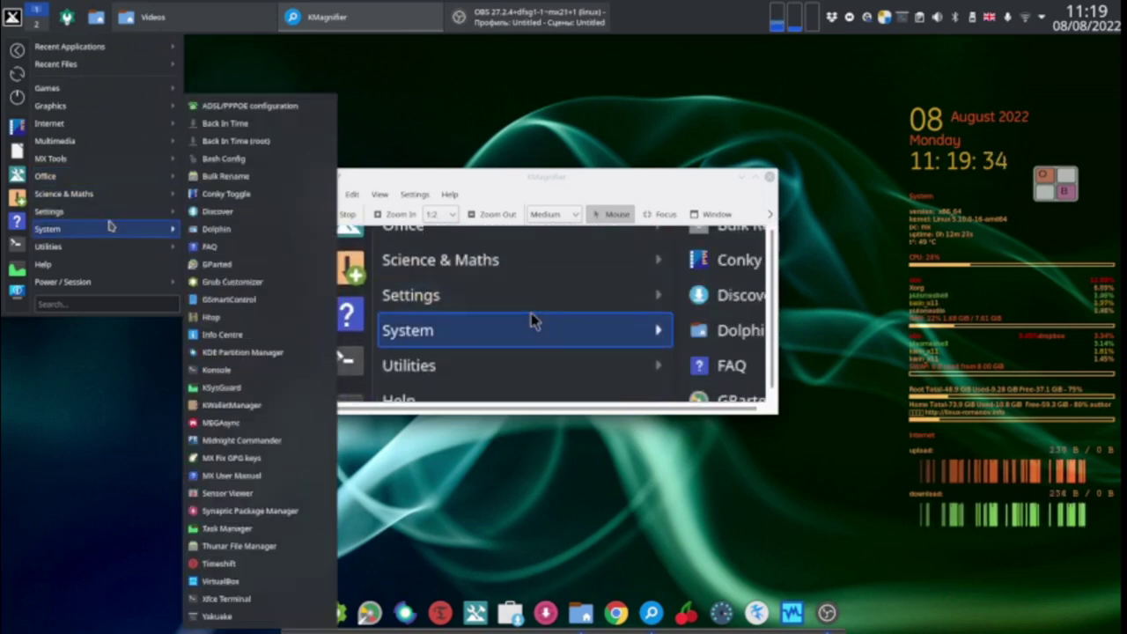
pyautogui.moveTo(98, 199)
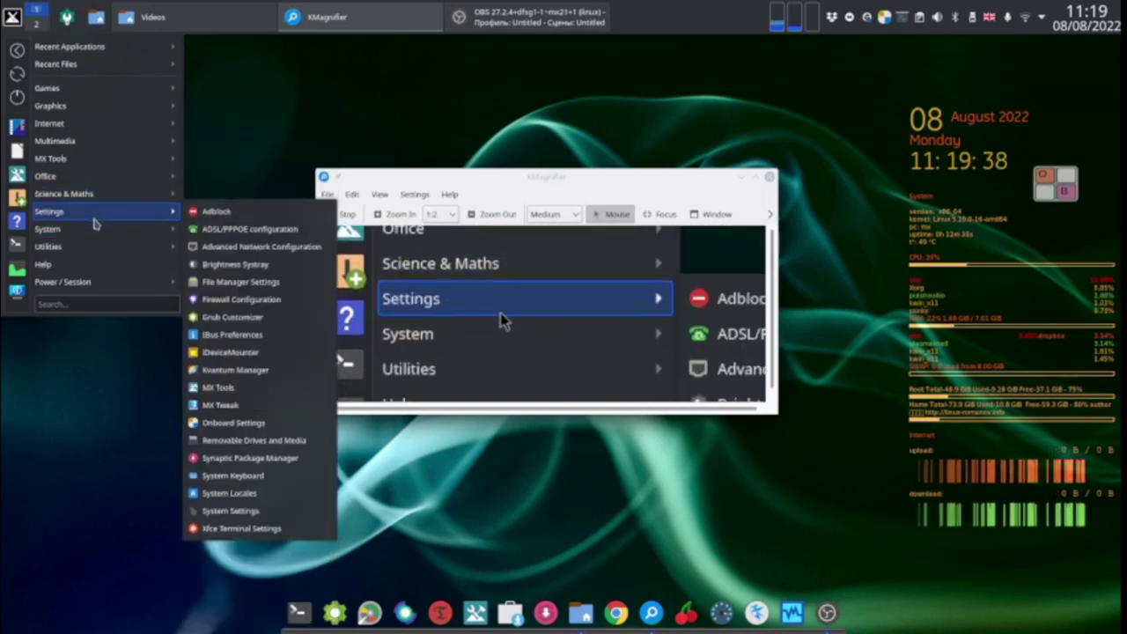
pyautogui.moveTo(168, 229)
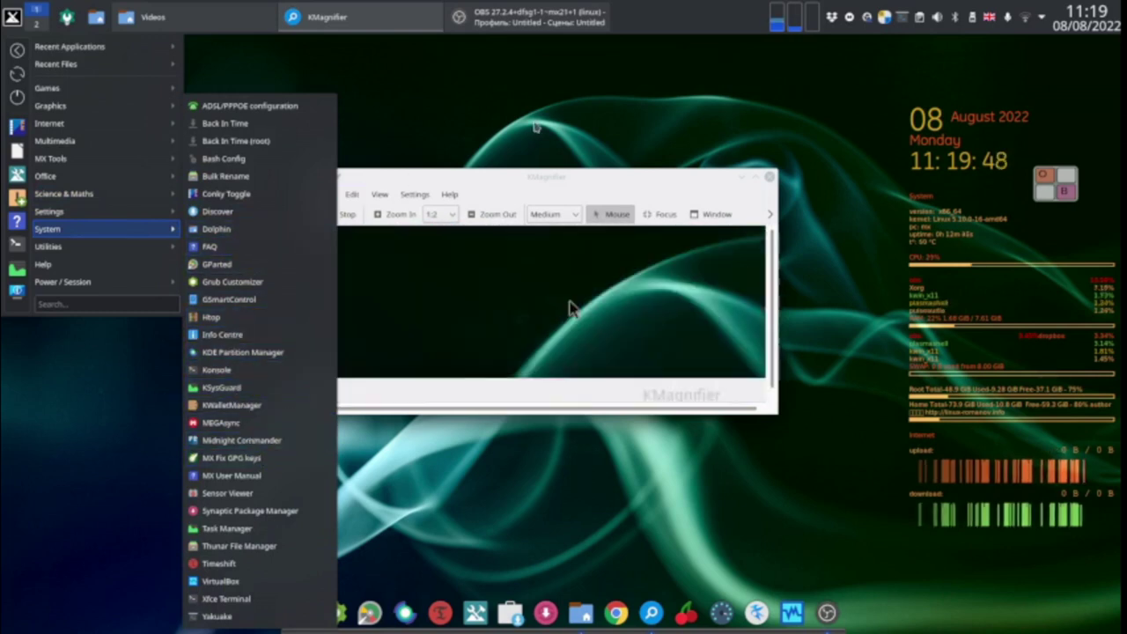
pyautogui.click(606, 124)
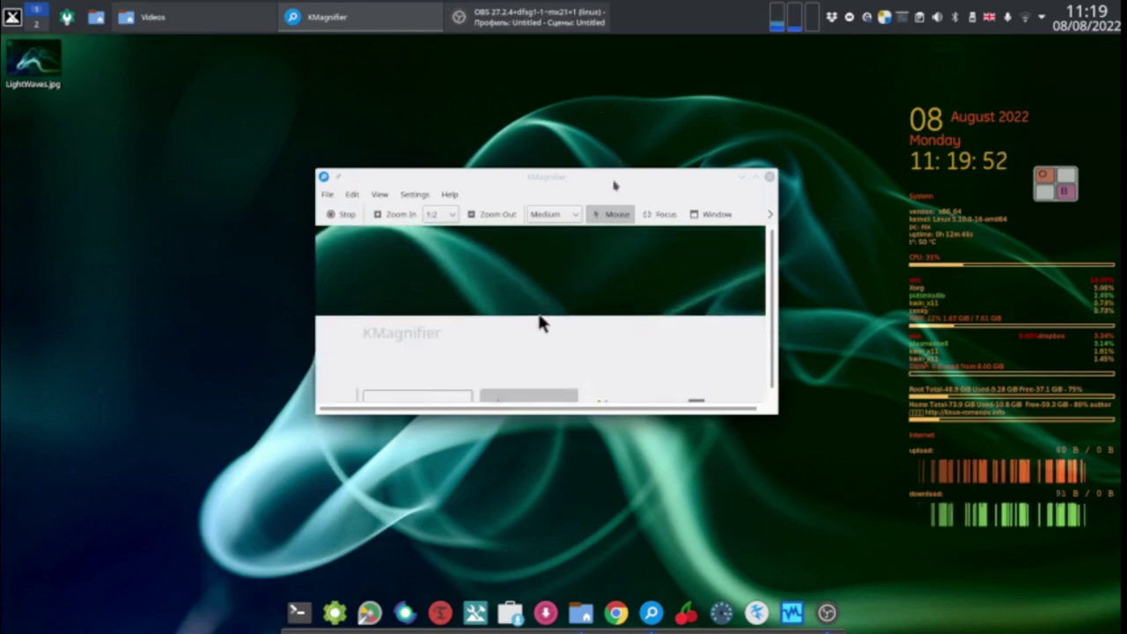
# - Move the KMagnifier window towards the desktop's upper-left area and minimise it
pyautogui.moveTo(598, 180); pyautogui.dragTo(459, 158)
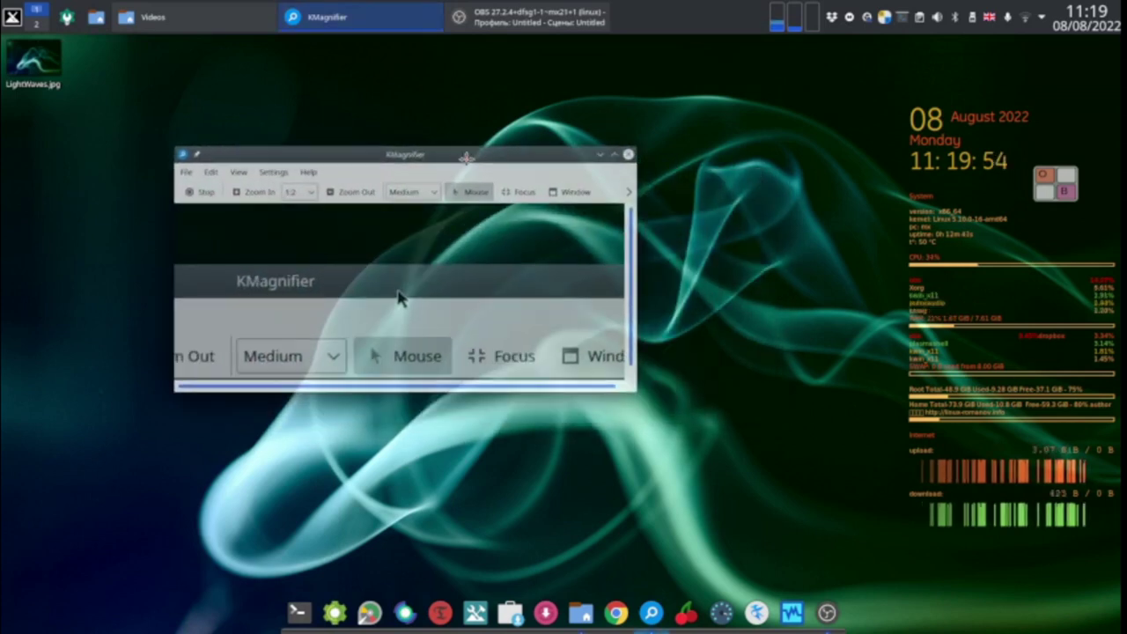
pyautogui.click(600, 155)
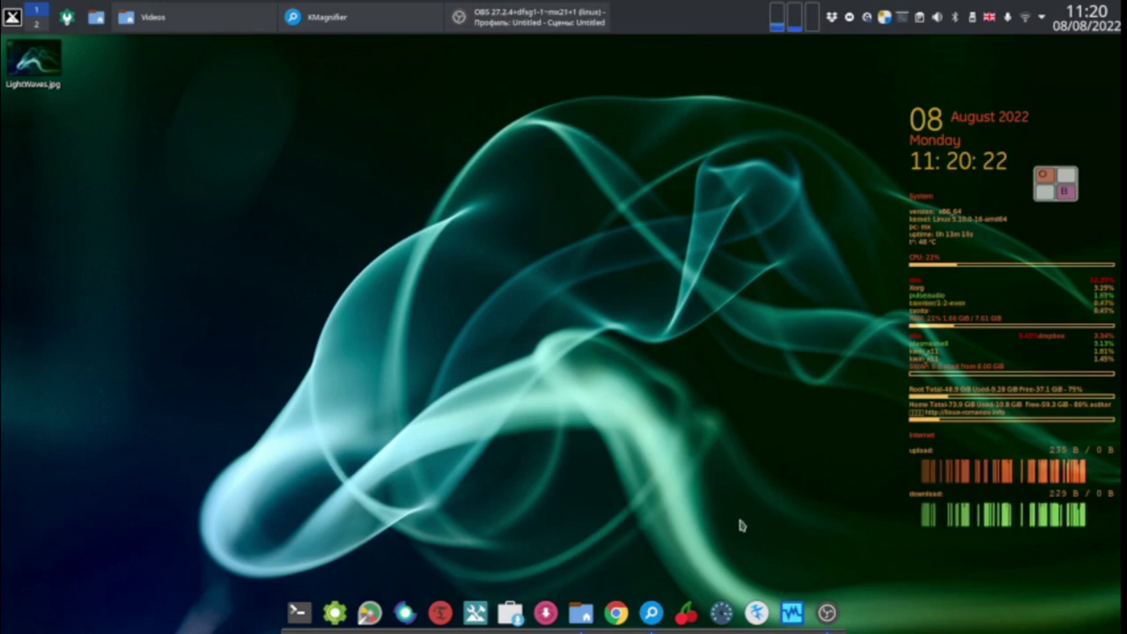
# - Launch Google Chrome and restore the pages from the previous browsing session
pyautogui.click(618, 615)
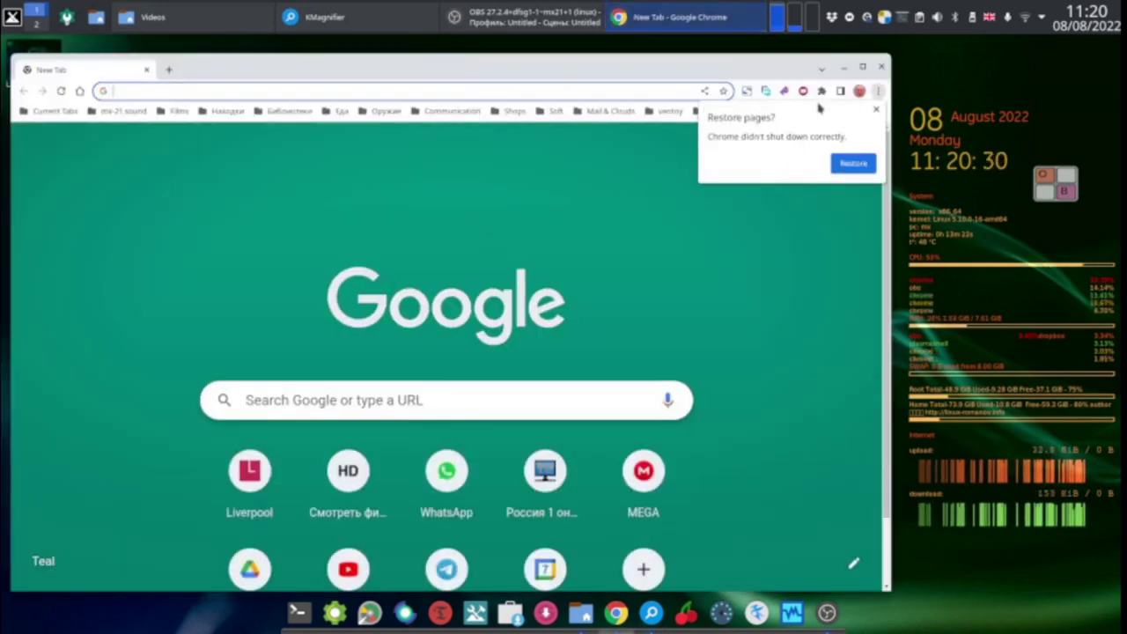
pyautogui.click(854, 167)
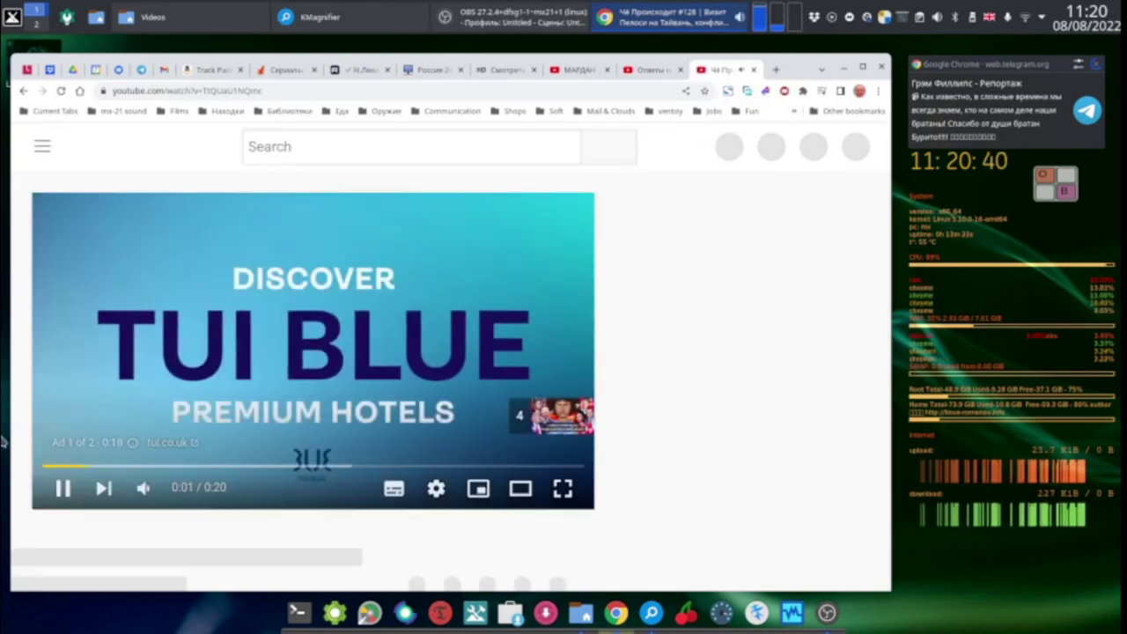
# - Skip the advert in the restored YouTube tab and pause the video that follows
pyautogui.click(63, 489)
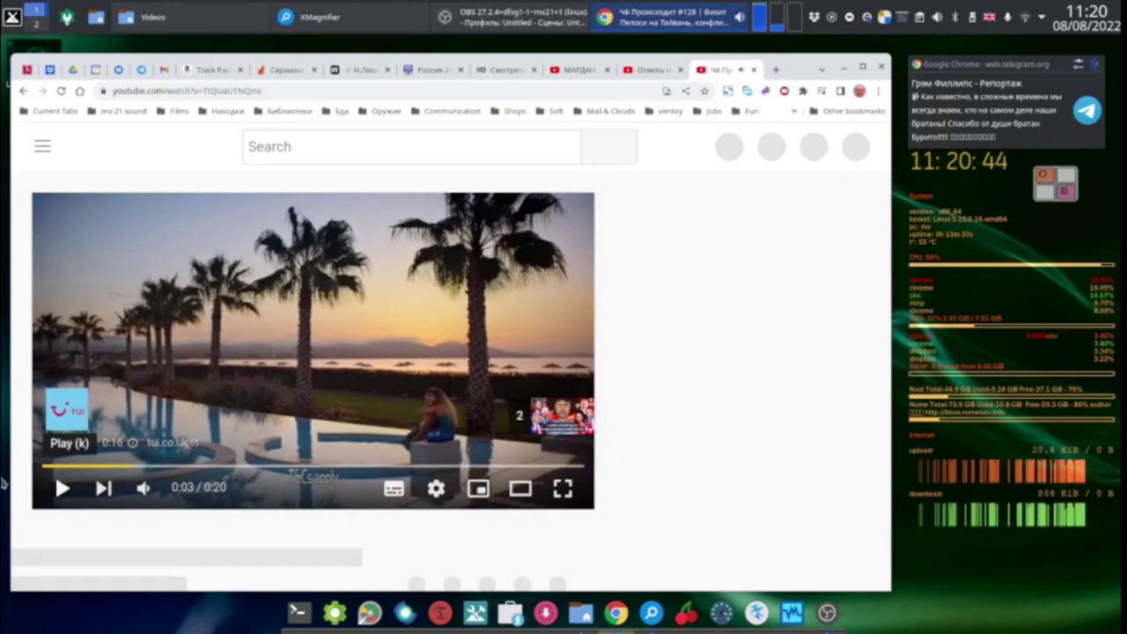
pyautogui.click(62, 486)
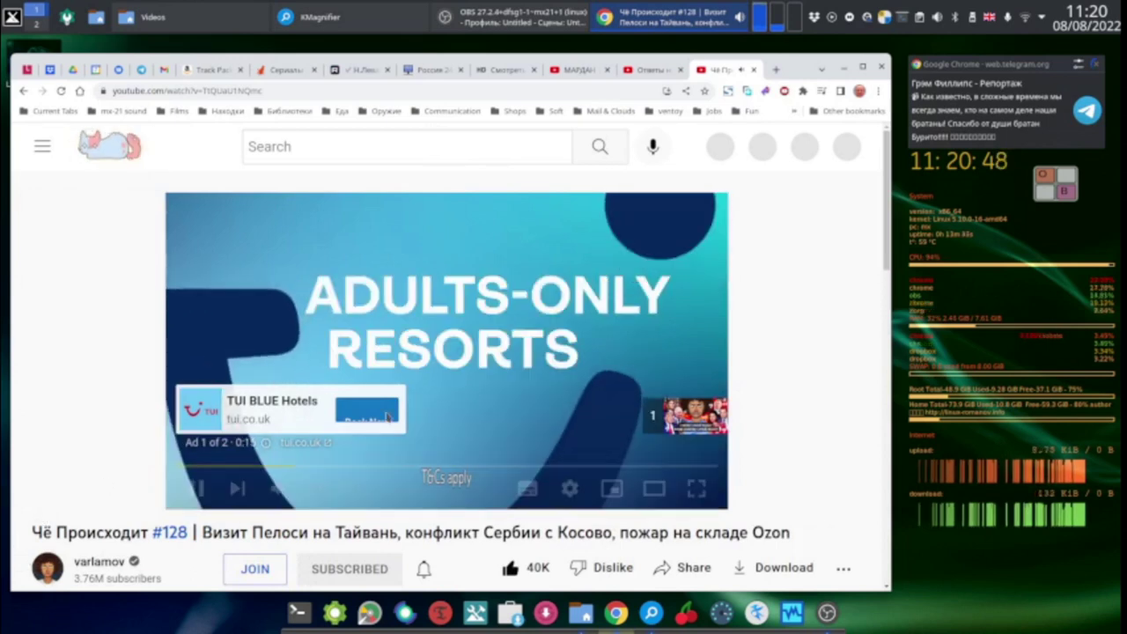
pyautogui.click(195, 487)
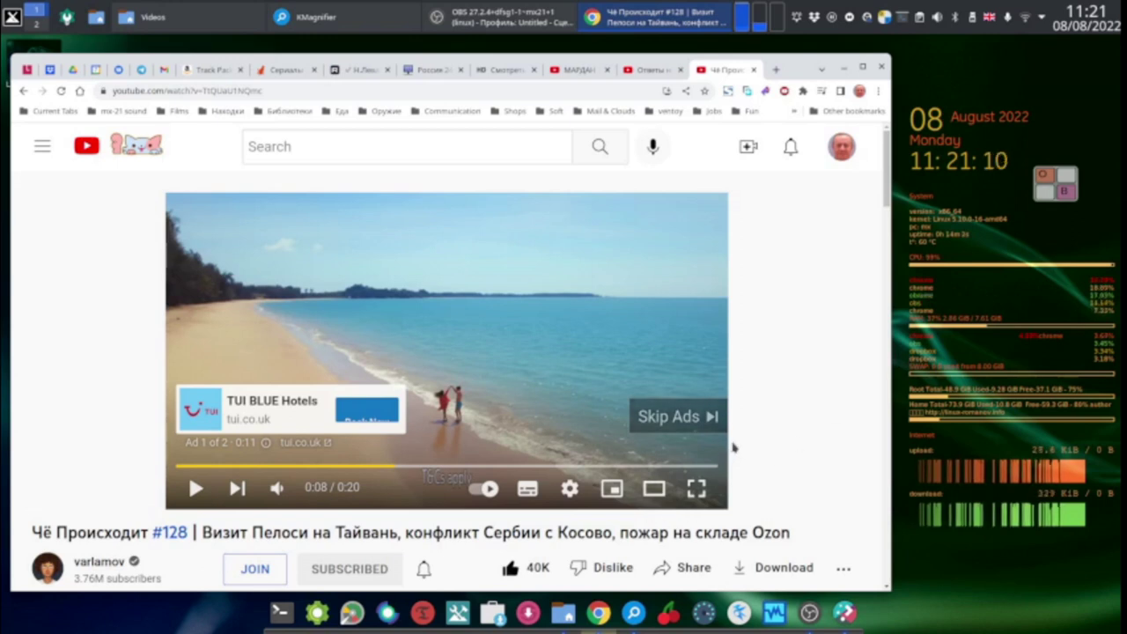
pyautogui.click(673, 427)
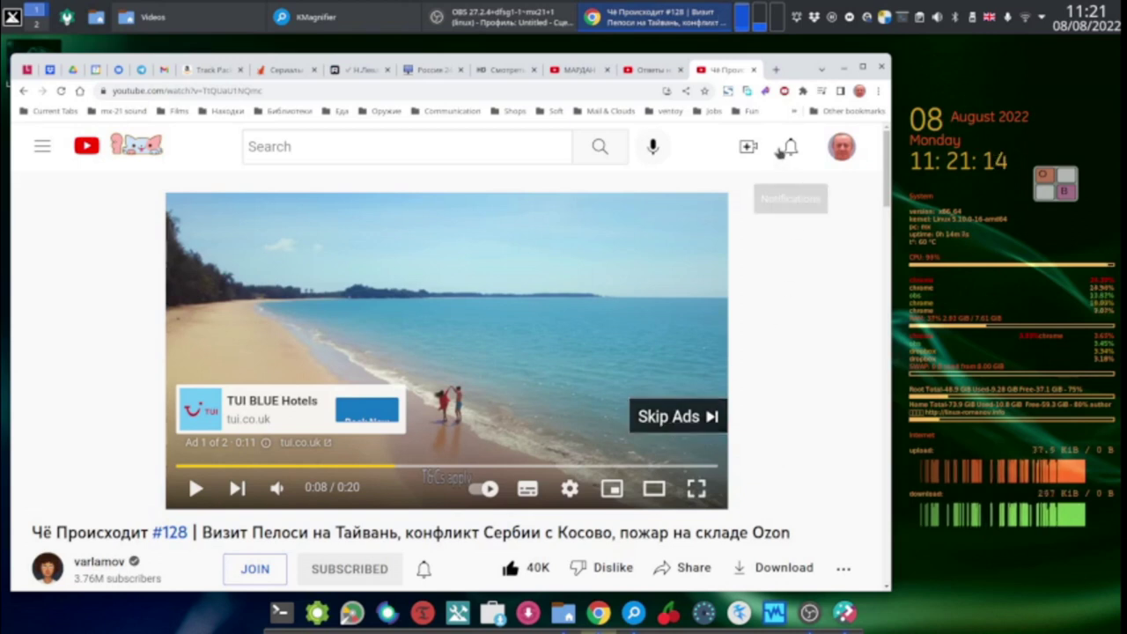
pyautogui.click(670, 425)
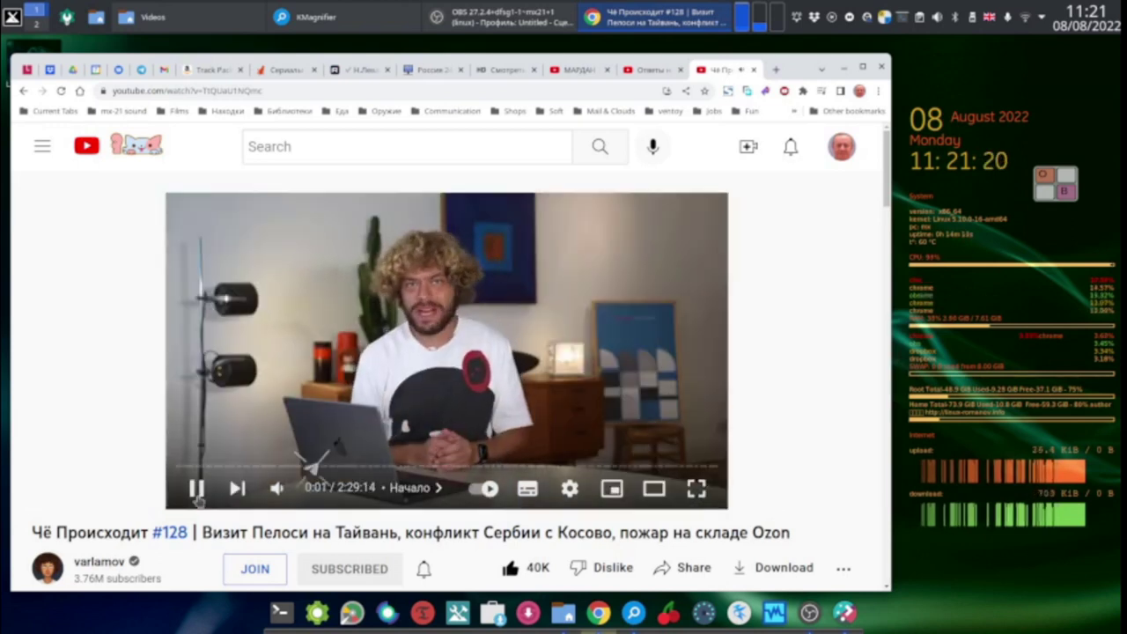
pyautogui.click(192, 479)
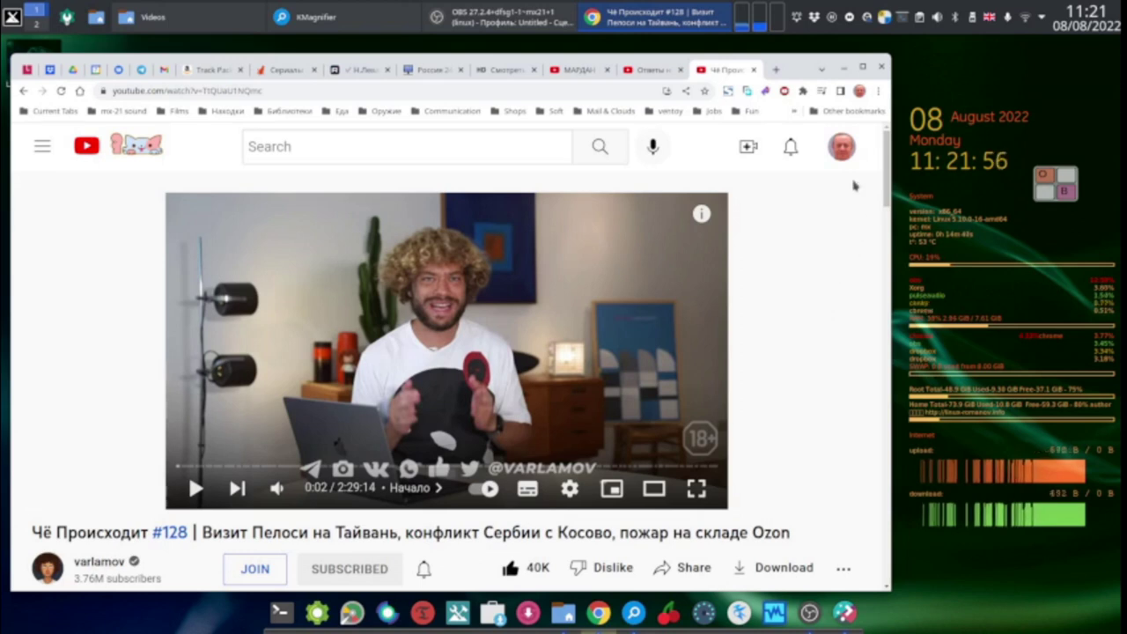
# - Minimise Chrome, launch Stacer and move its window towards the desktop's upper-left area
pyautogui.click(843, 68)
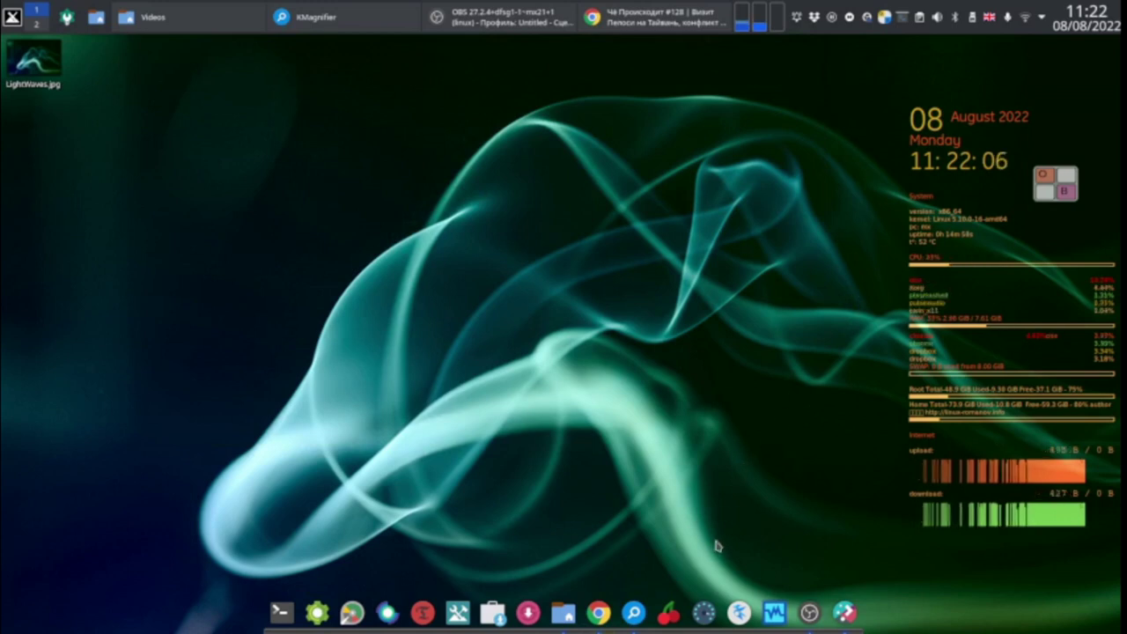
pyautogui.click(705, 614)
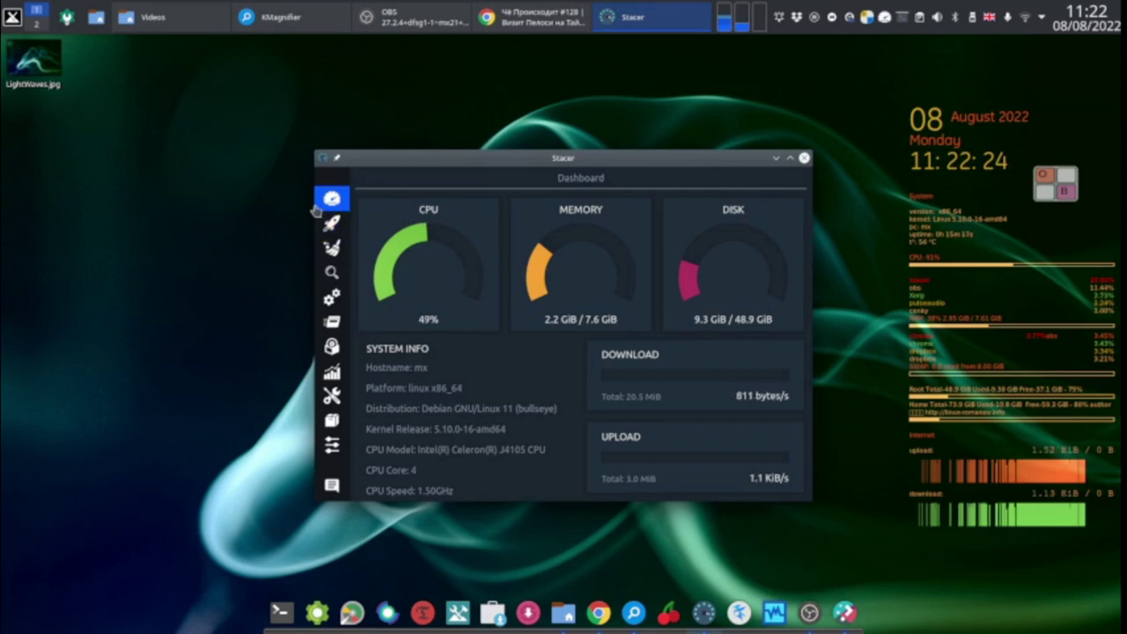
pyautogui.moveTo(409, 168); pyautogui.dragTo(184, 90)
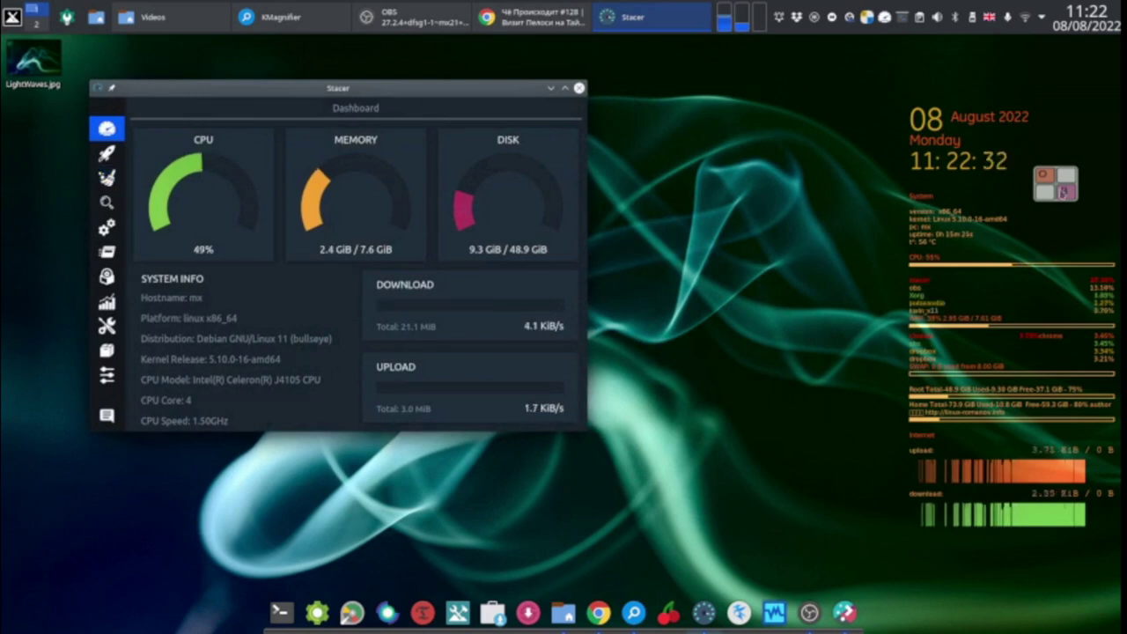
# - Show the on-screen keyboard, scan all System Cleaner categories in Stacer and clean the found files, authorising with the account password
pyautogui.click(1056, 187)
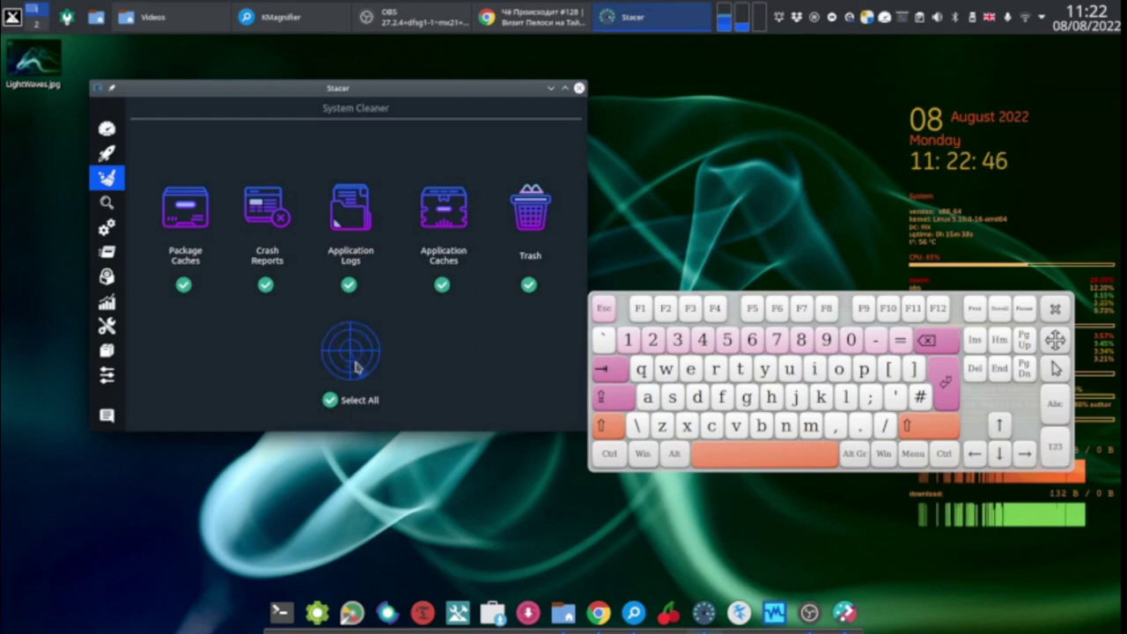
pyautogui.click(356, 367)
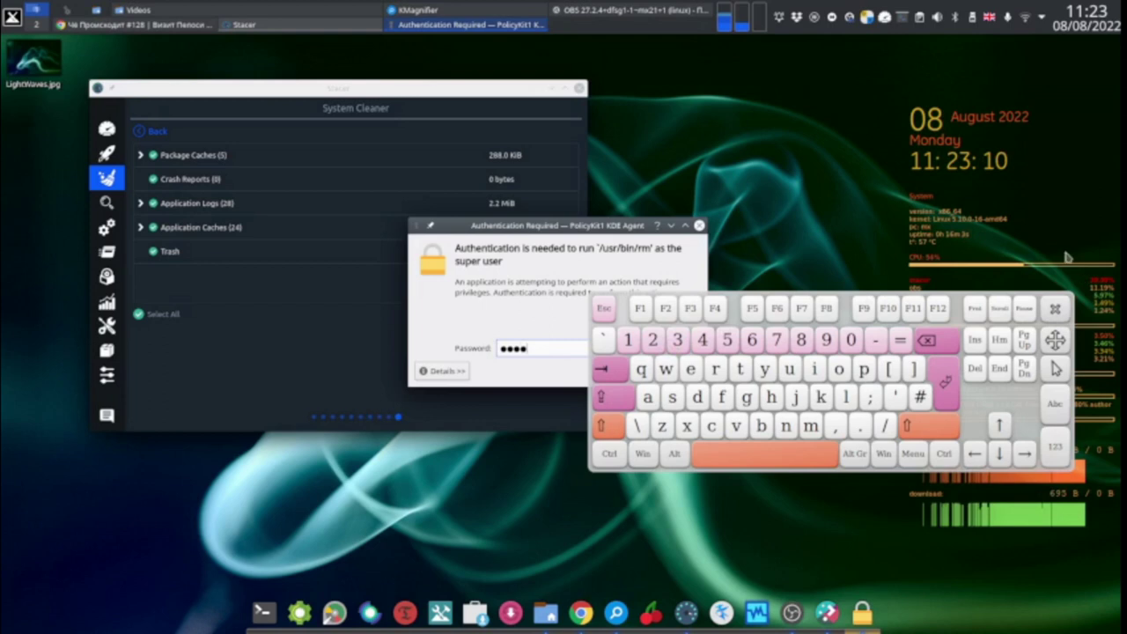
pyautogui.click(1055, 310)
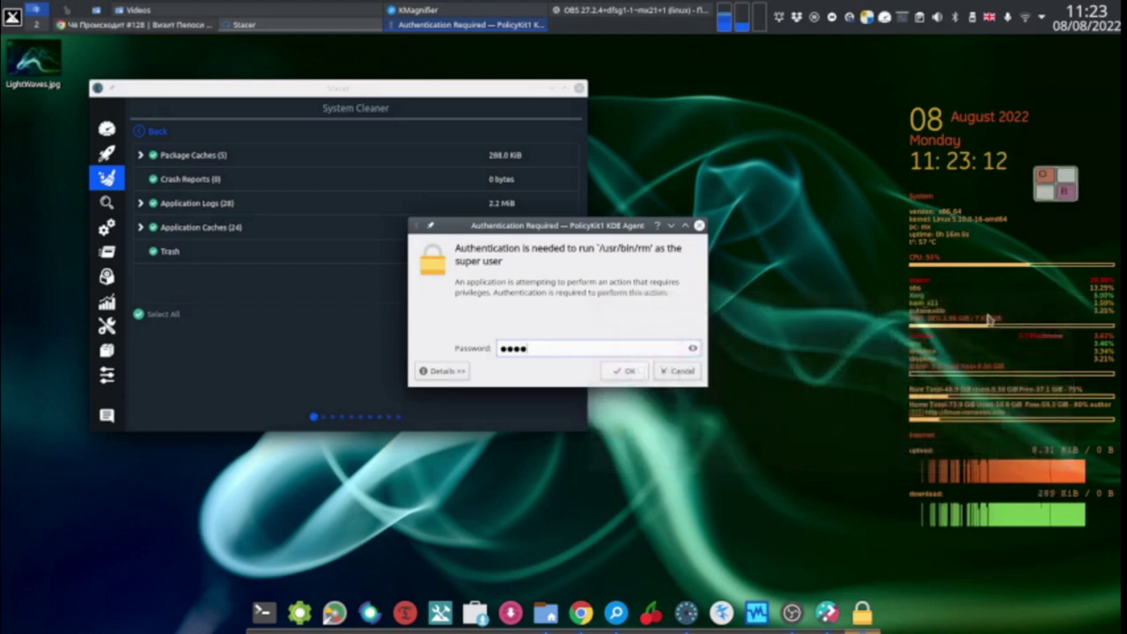
pyautogui.click(629, 373)
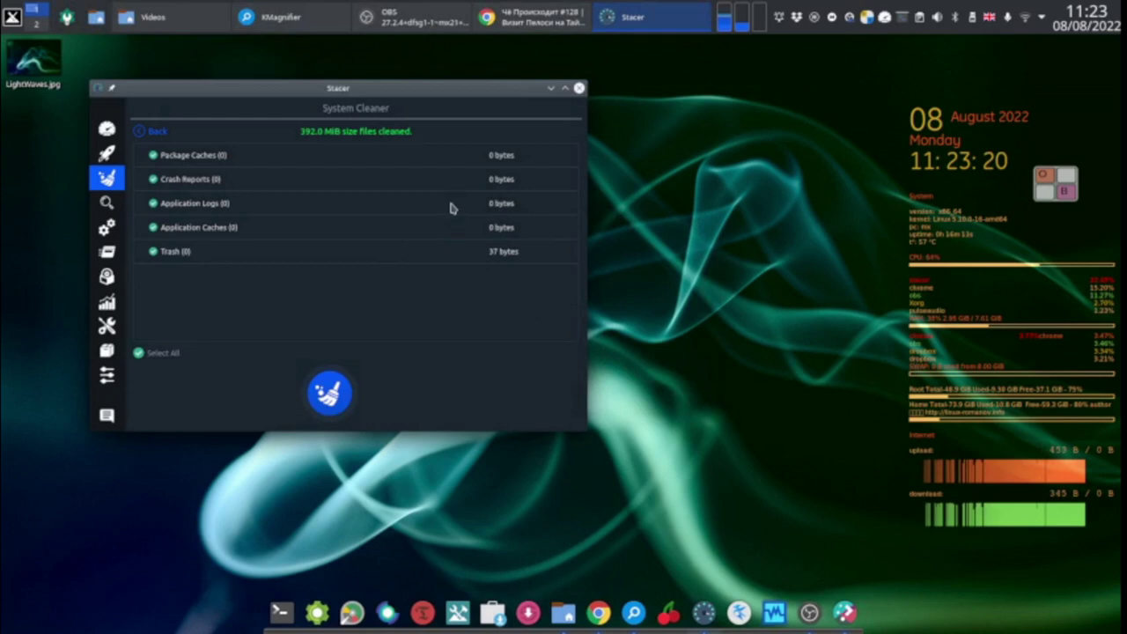
# - Restore KMagnifier to view the cleaning result, return Stacer to its Dashboard and move the magnifier away from Stacer
pyautogui.click(325, 19)
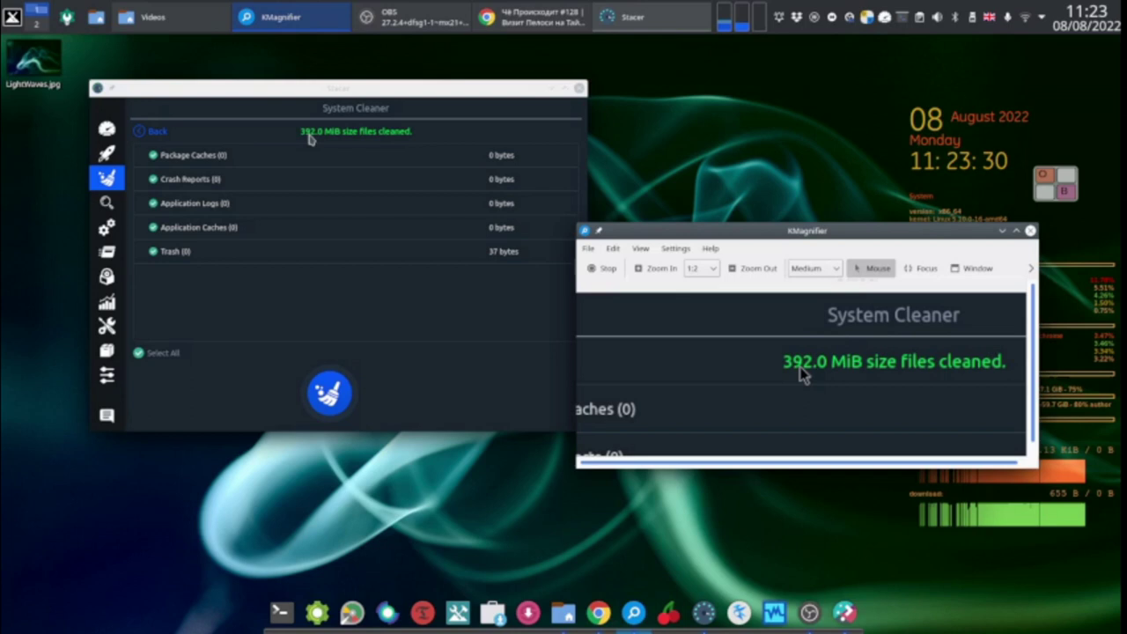
pyautogui.click(107, 130)
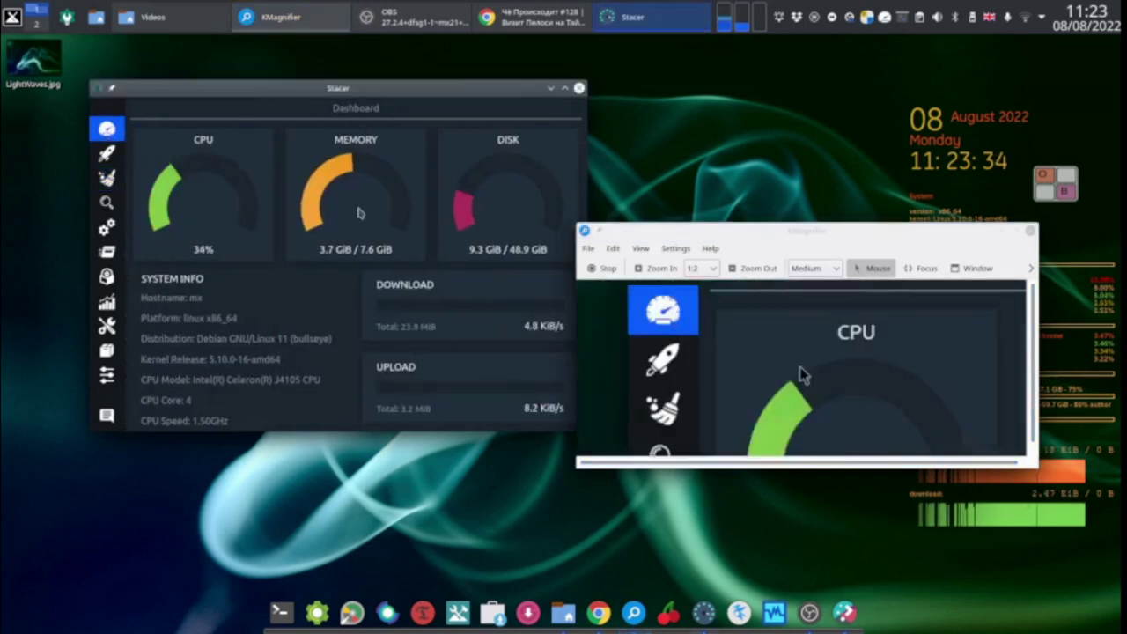
pyautogui.click(800, 364)
pyautogui.moveTo(787, 233); pyautogui.dragTo(827, 251)
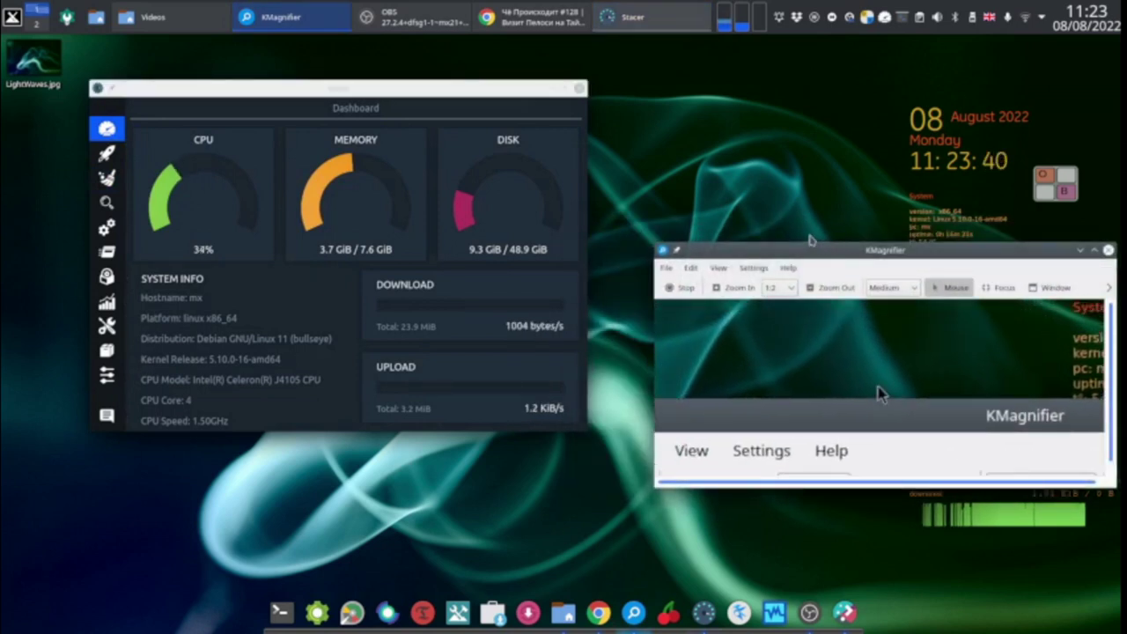
# - Close Stacer and quit it completely instead of keeping it running in the system tray
pyautogui.click(583, 97)
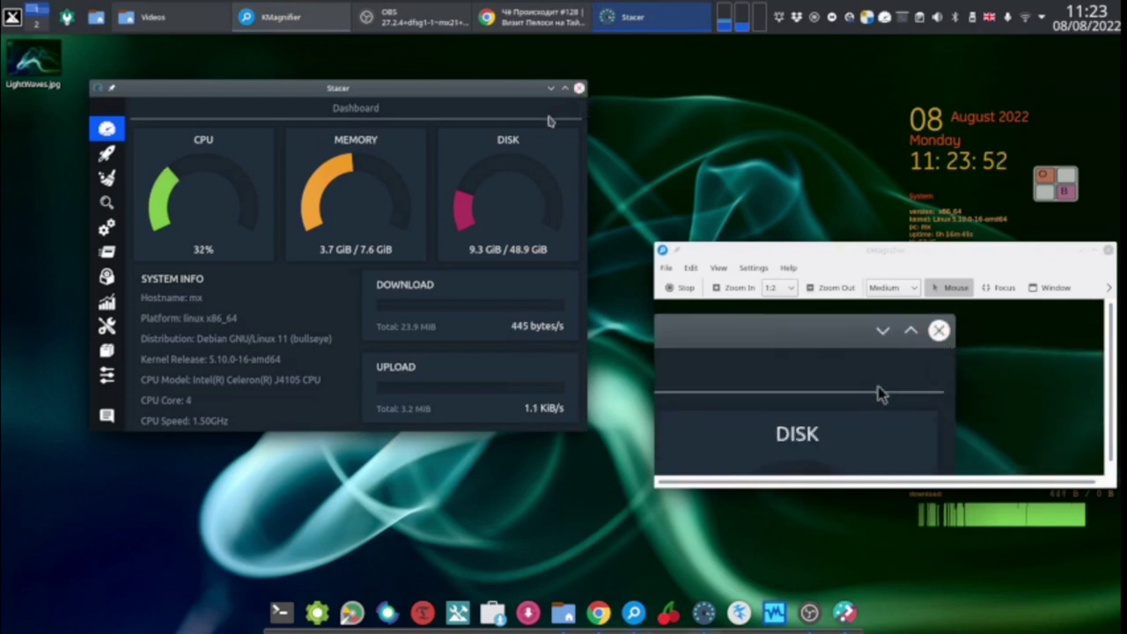
pyautogui.click(579, 90)
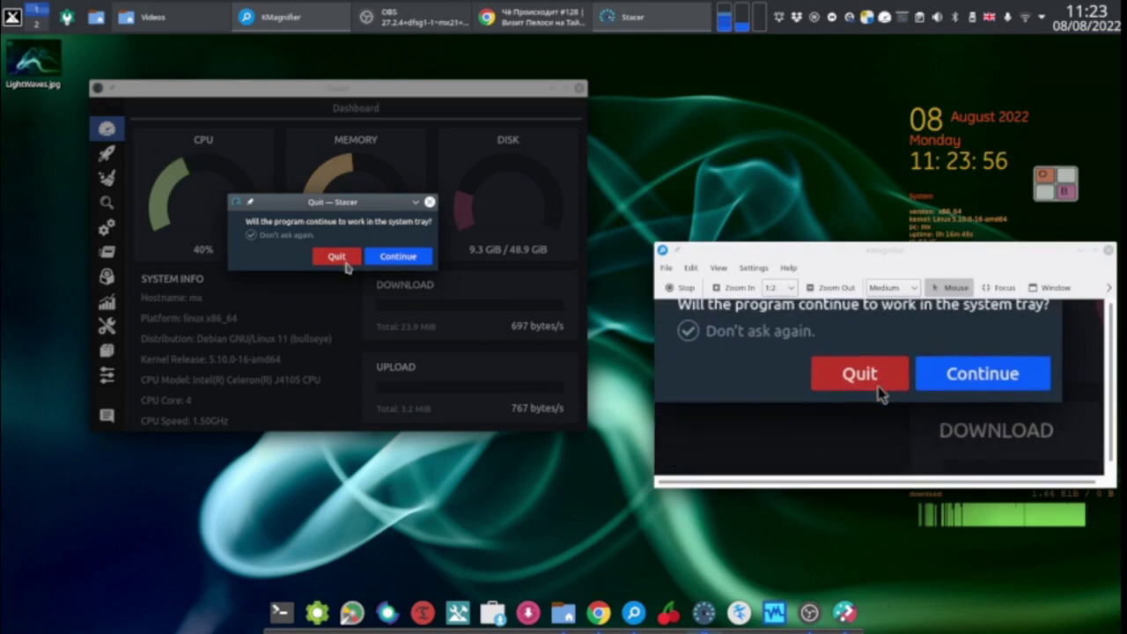
pyautogui.click(338, 258)
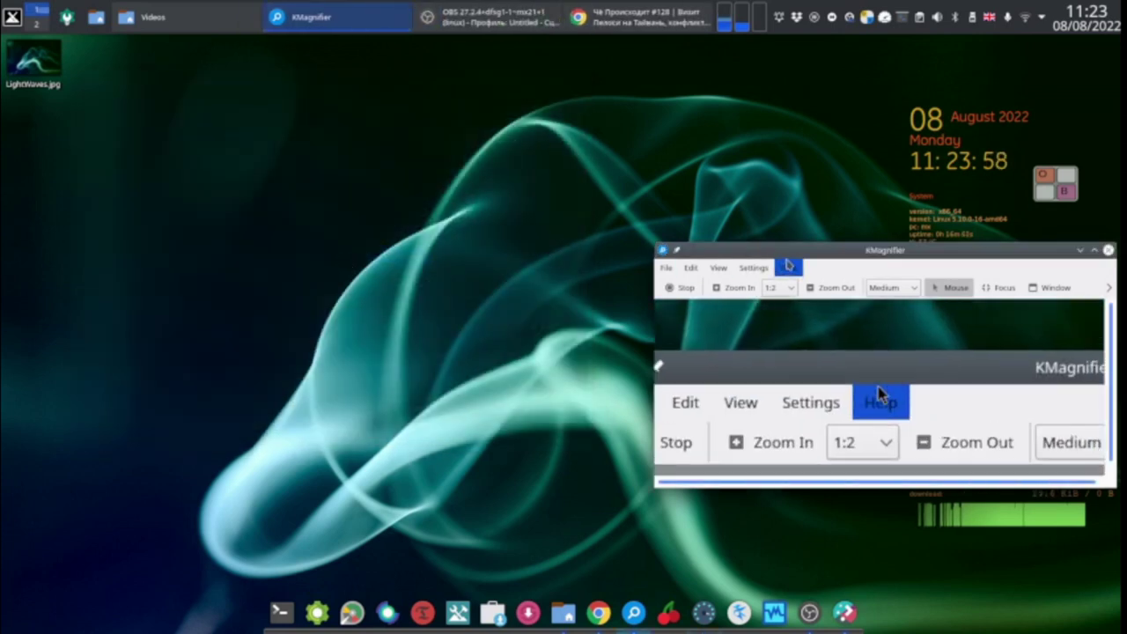
# - Open MX Tools, move KMagnifier clear of its window and start the Snapshot tool
pyautogui.moveTo(778, 249); pyautogui.dragTo(541, 131)
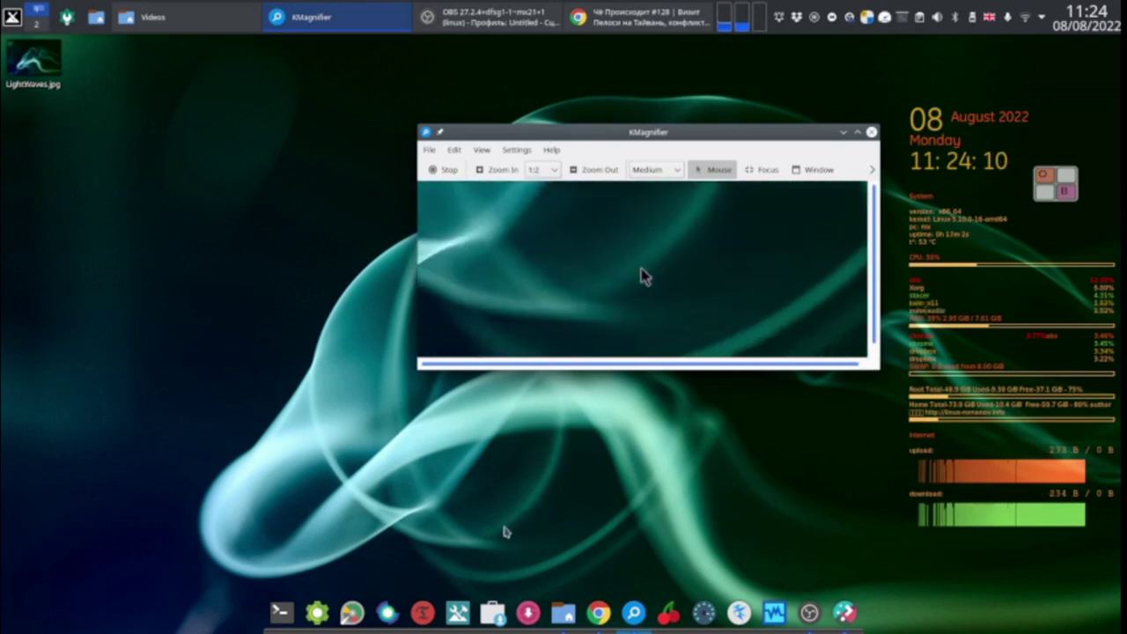
pyautogui.click(458, 613)
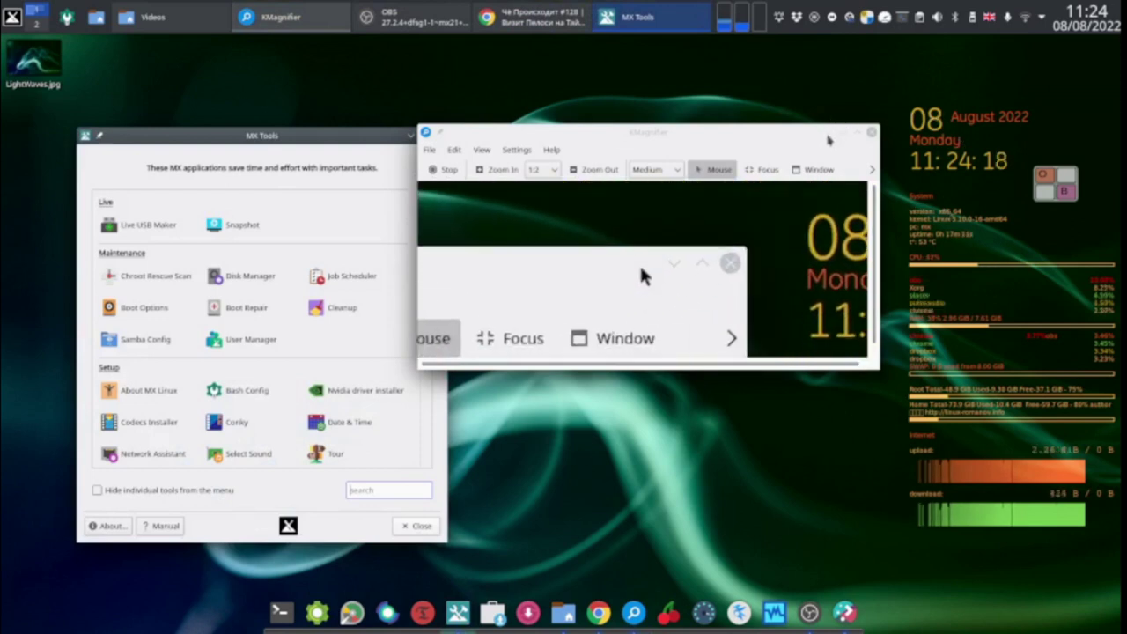
pyautogui.moveTo(818, 134); pyautogui.dragTo(1009, 188)
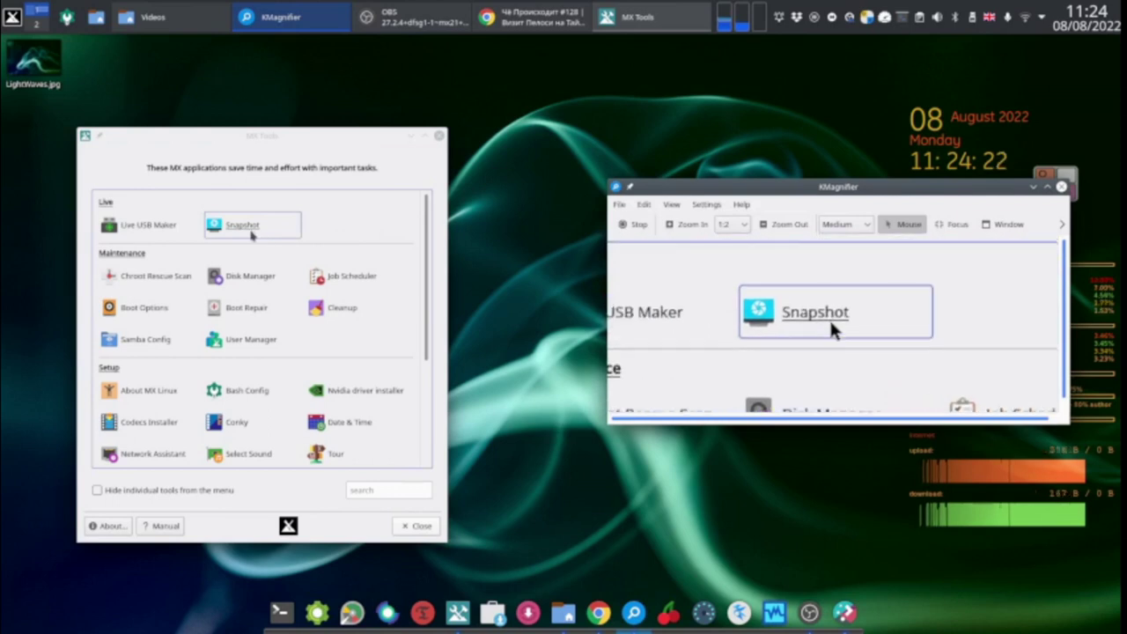
pyautogui.click(250, 233)
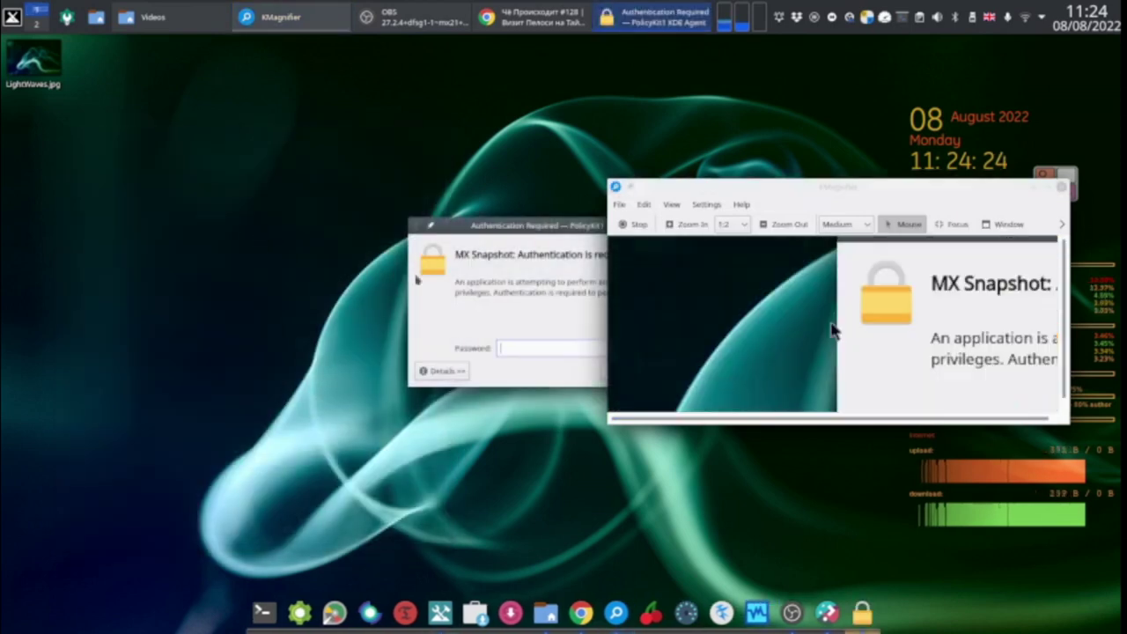
# - Show the on-screen keyboard and arrange it, KMagnifier and the authentication dialog so that none overlaps another
pyautogui.moveTo(532, 238); pyautogui.dragTo(264, 214)
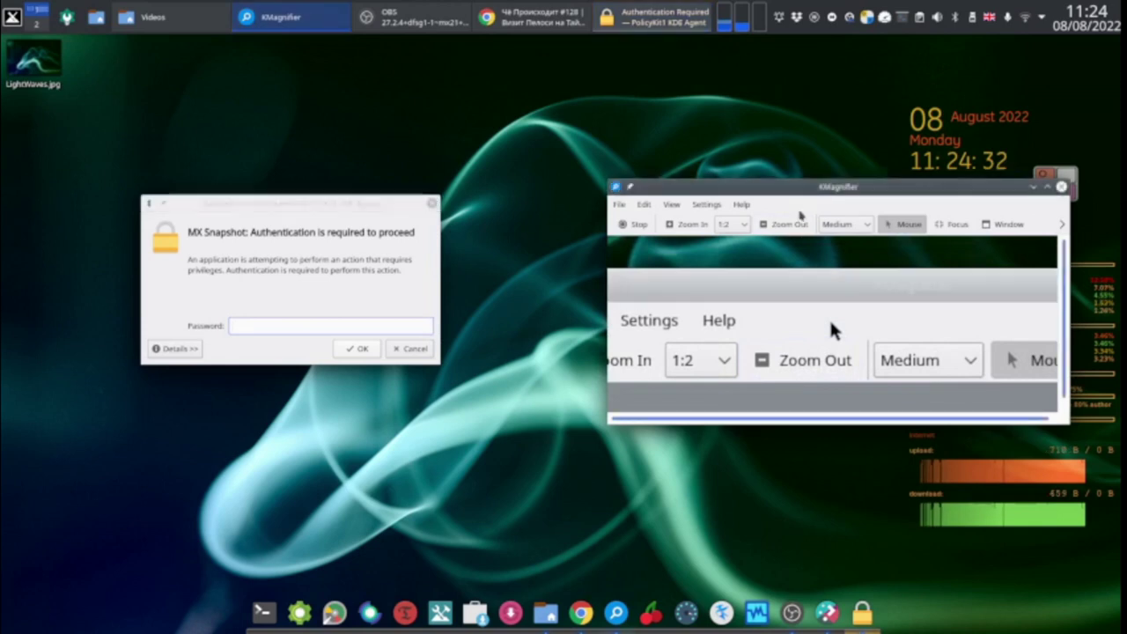
pyautogui.moveTo(801, 186); pyautogui.dragTo(819, 227)
pyautogui.click(1064, 189)
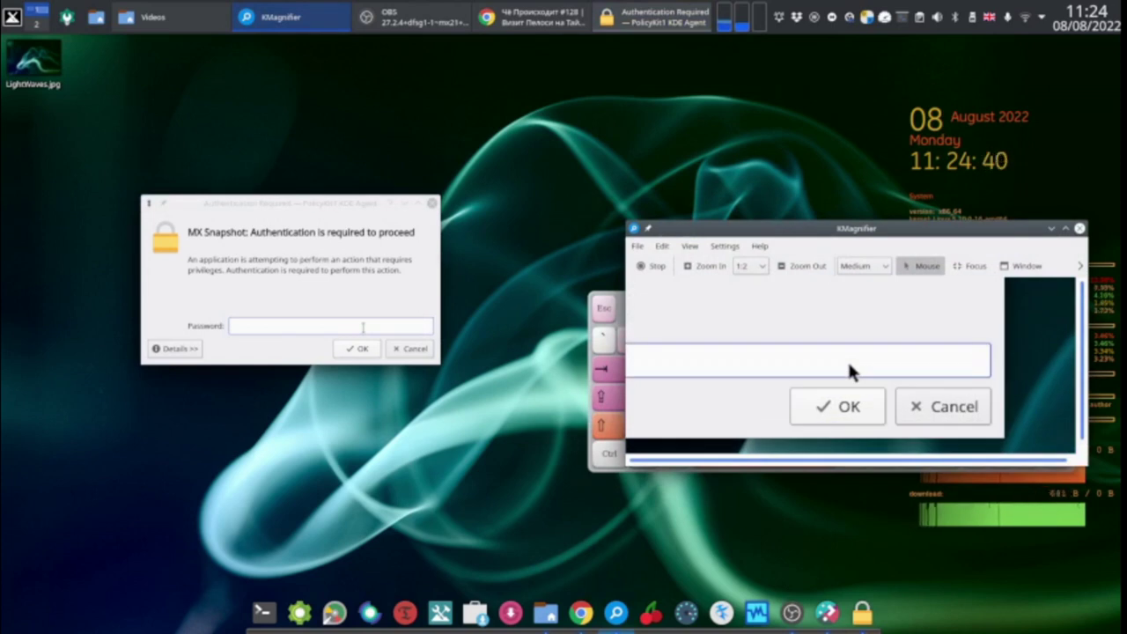
pyautogui.moveTo(955, 228); pyautogui.dragTo(950, 71)
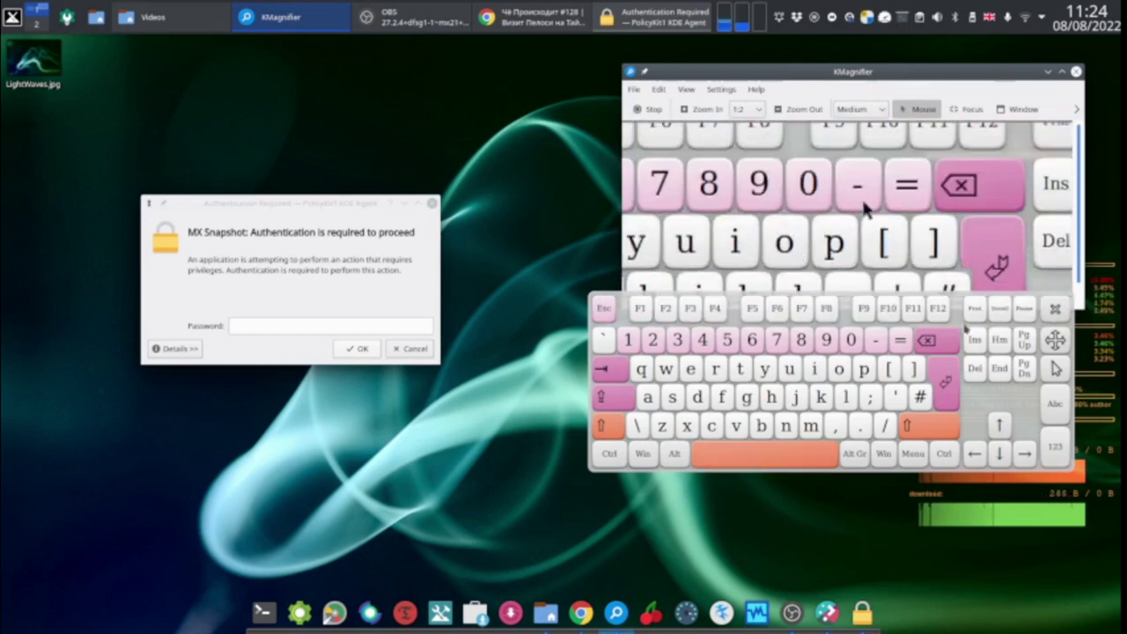
pyautogui.moveTo(1056, 342); pyautogui.dragTo(1064, 424)
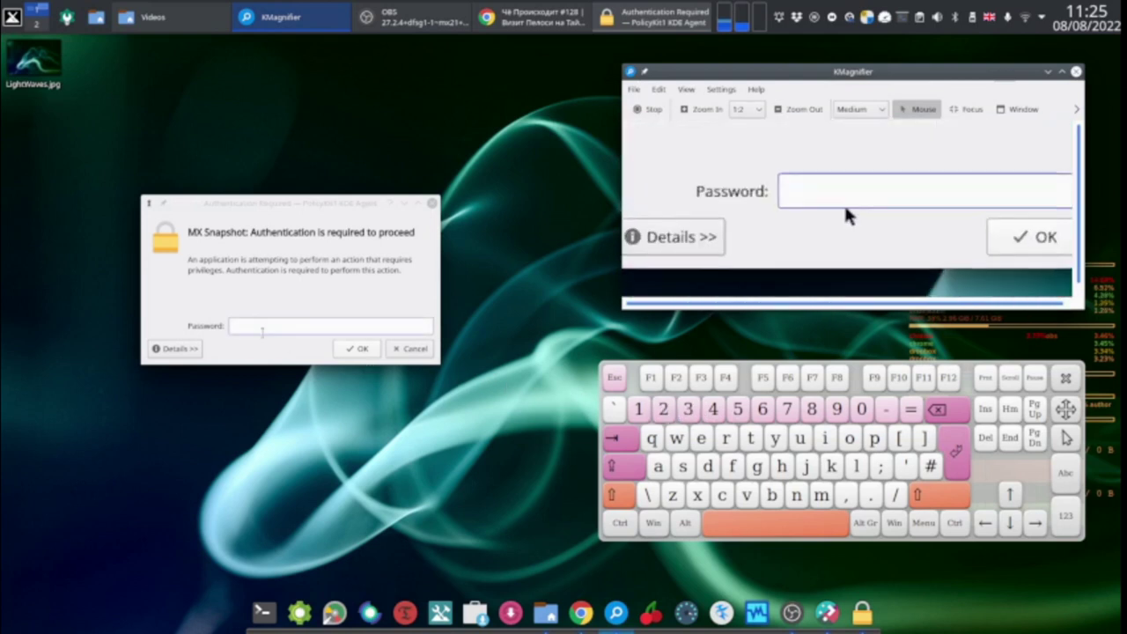
# - Enter the account password with the on-screen keyboard and authorise MX Snapshot
pyautogui.click(275, 329)
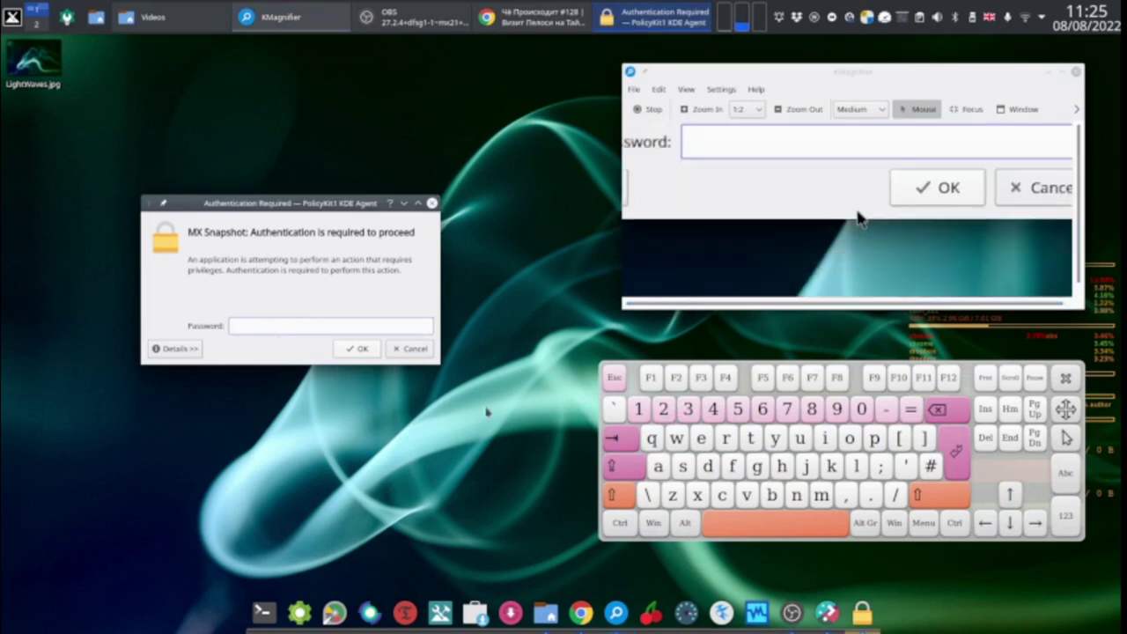
pyautogui.click(787, 408)
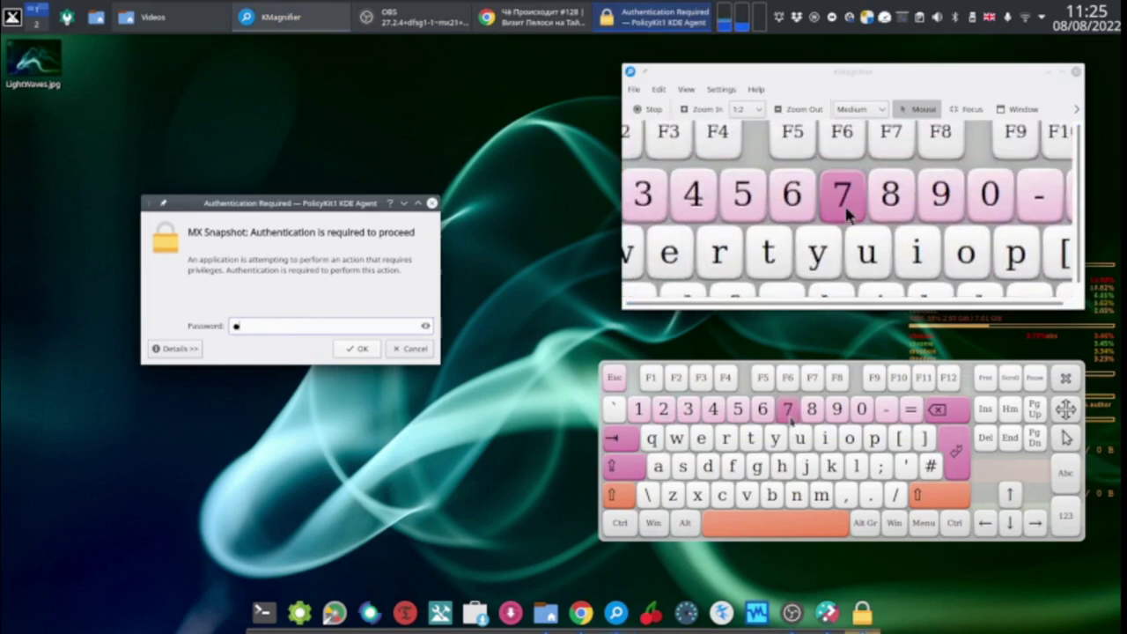
pyautogui.click(712, 408)
pyautogui.click(688, 409)
pyautogui.click(667, 414)
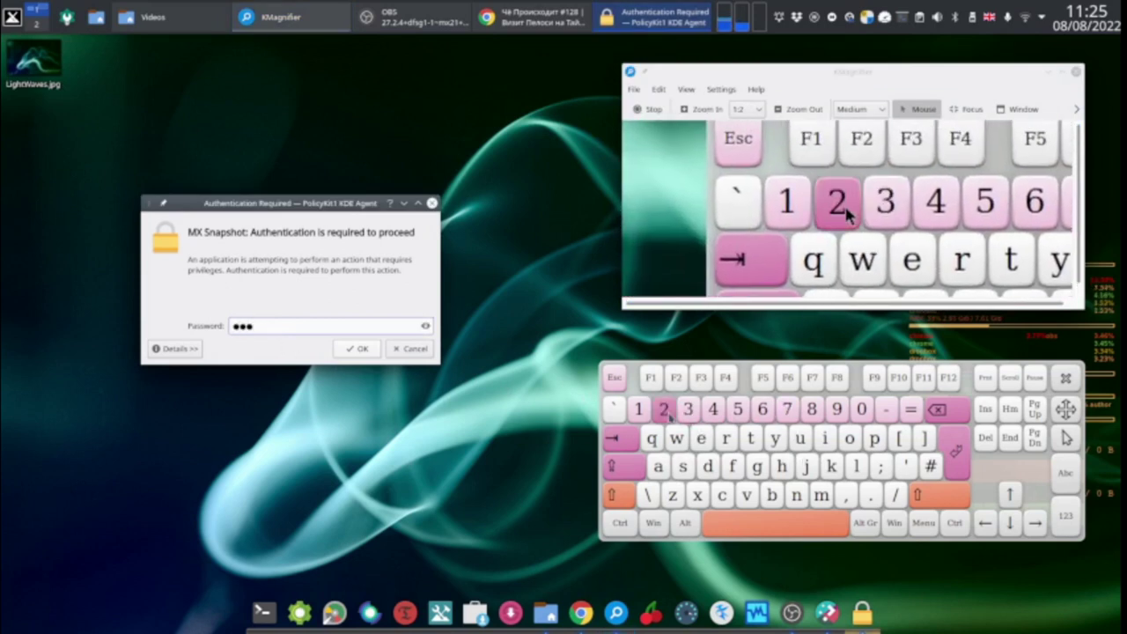
pyautogui.click(368, 355)
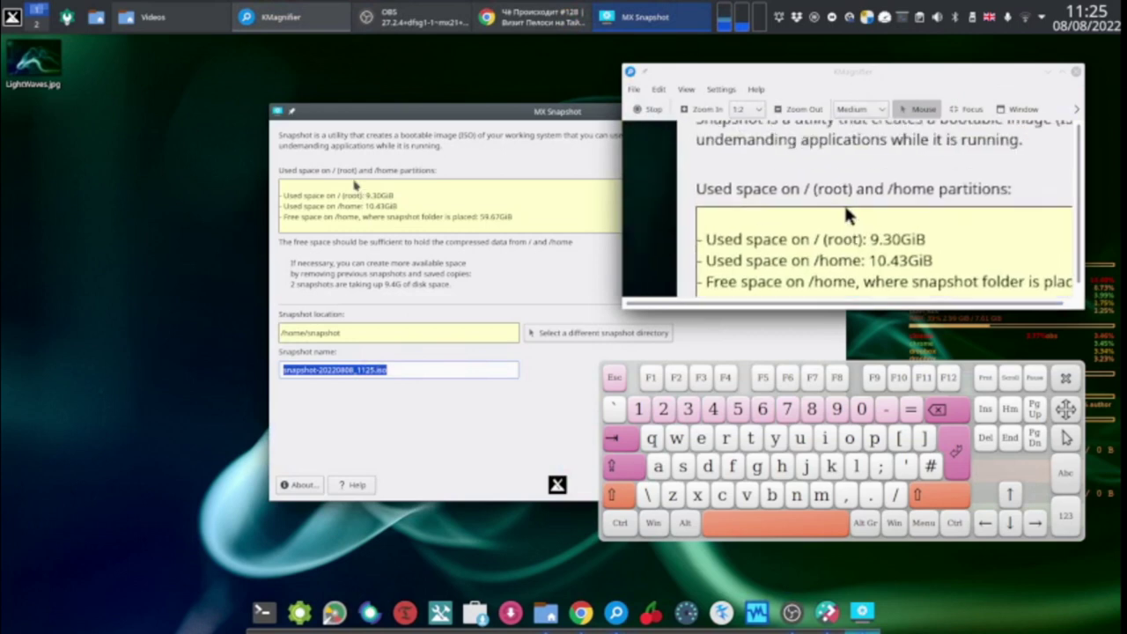
# - Move the MX Snapshot window clear of the magnifier and rename the snapshot KDE-20220808_1125.iso using the on-screen keyboard
pyautogui.moveTo(368, 121); pyautogui.dragTo(136, 66)
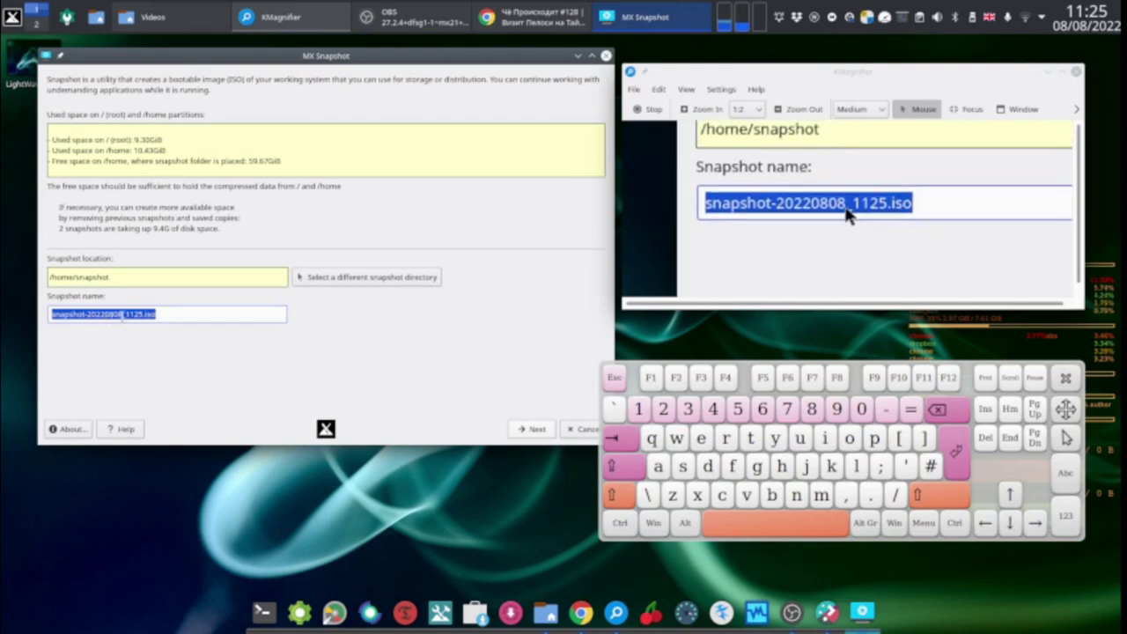
pyautogui.moveTo(92, 317); pyautogui.dragTo(87, 316)
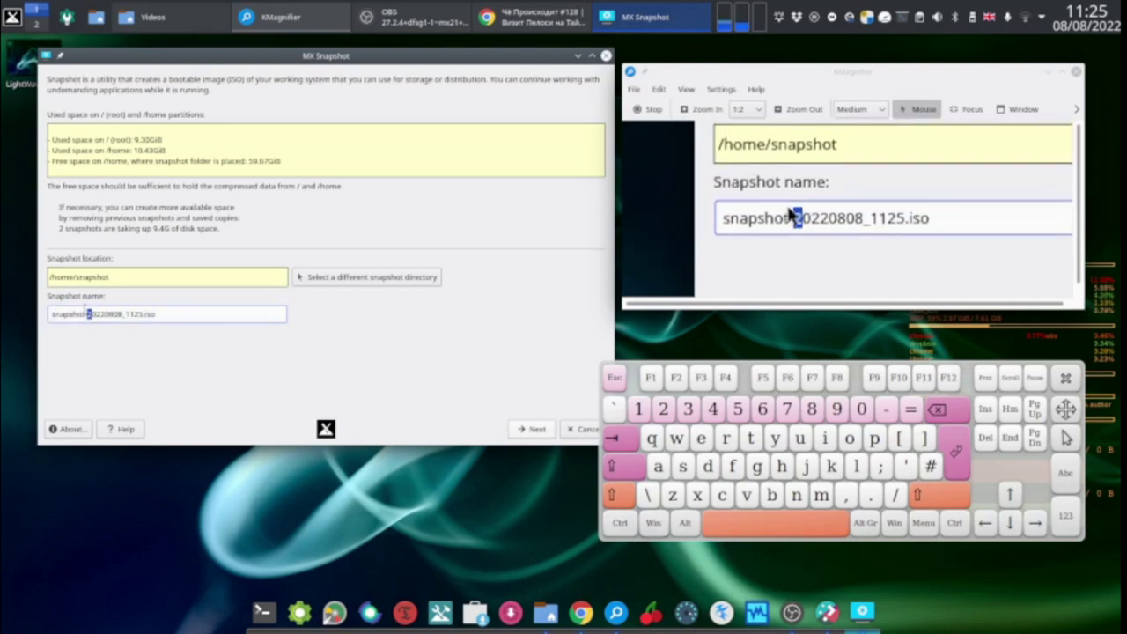
pyautogui.click(87, 315)
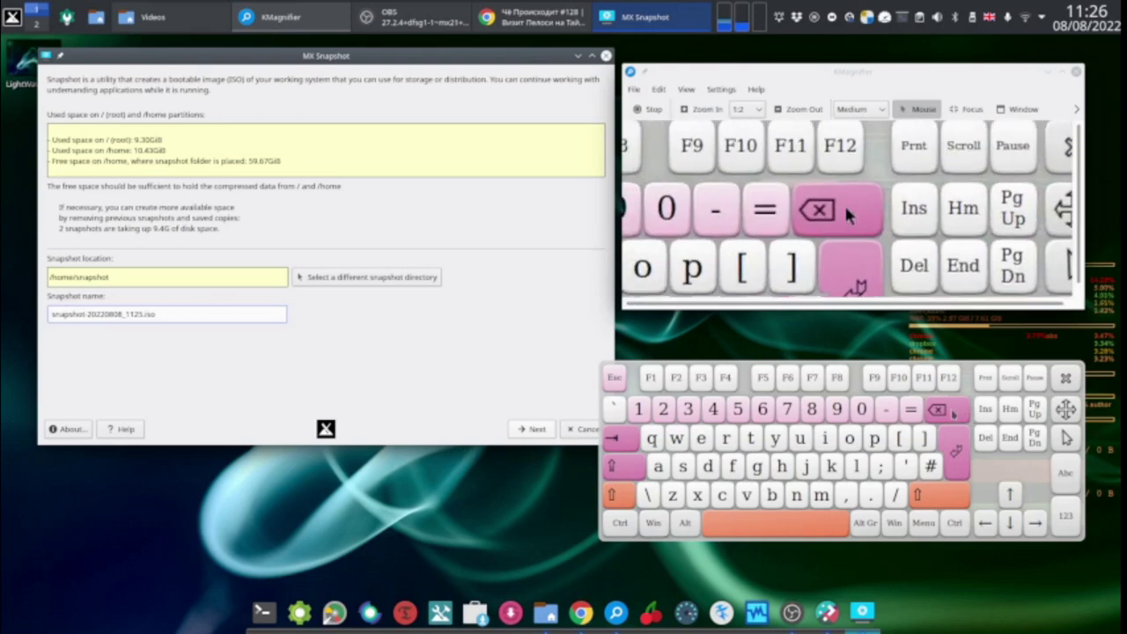
pyautogui.click(940, 411)
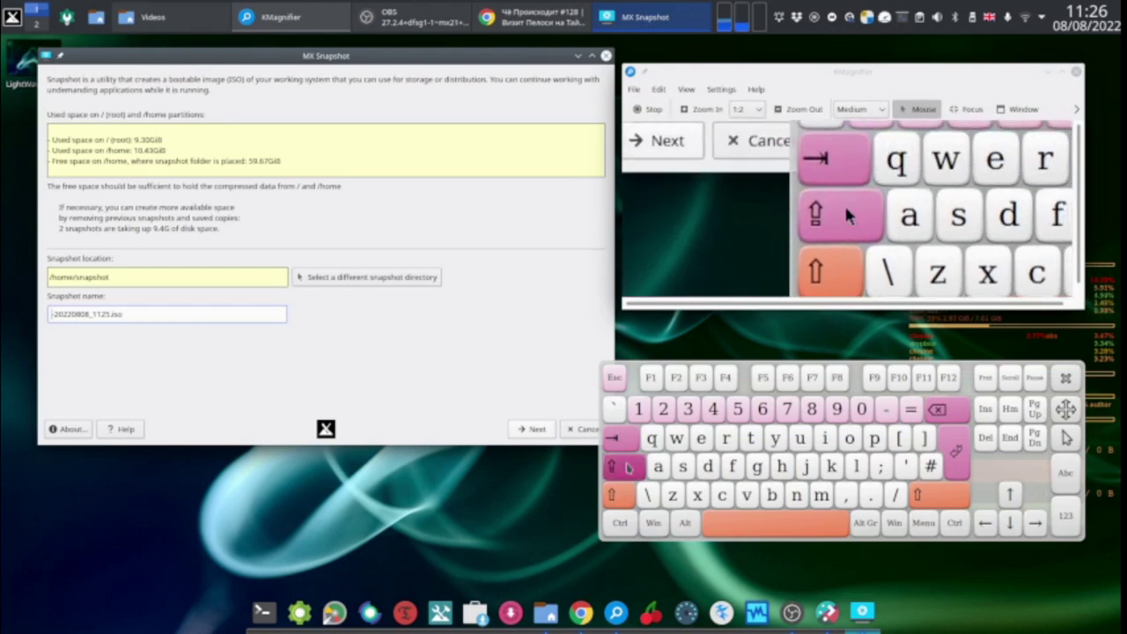
pyautogui.click(627, 474)
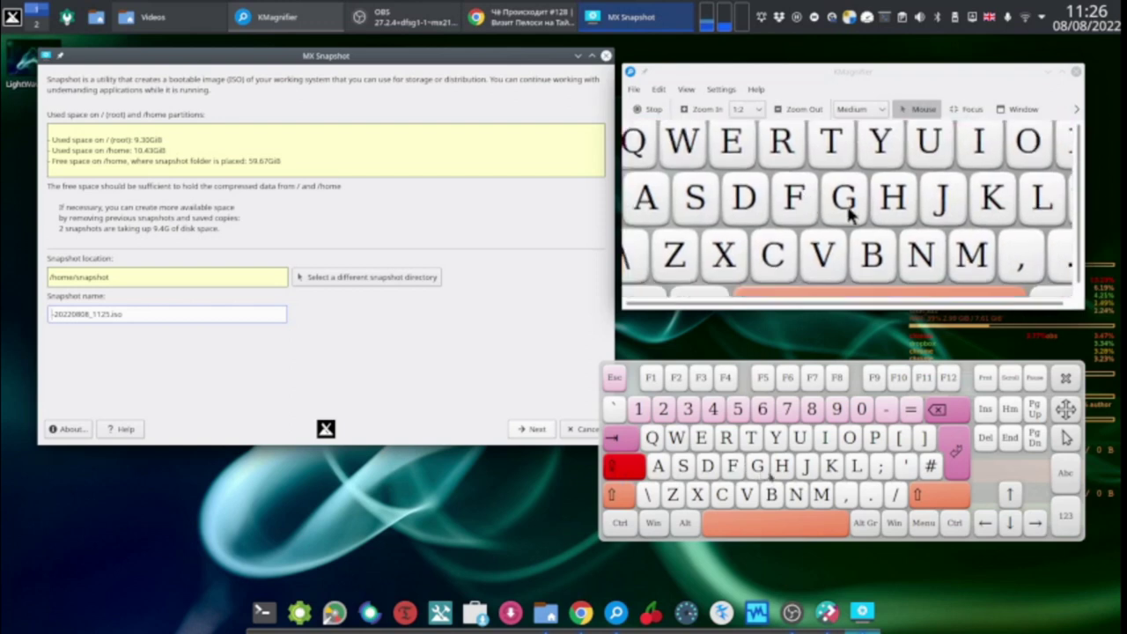
pyautogui.click(830, 467)
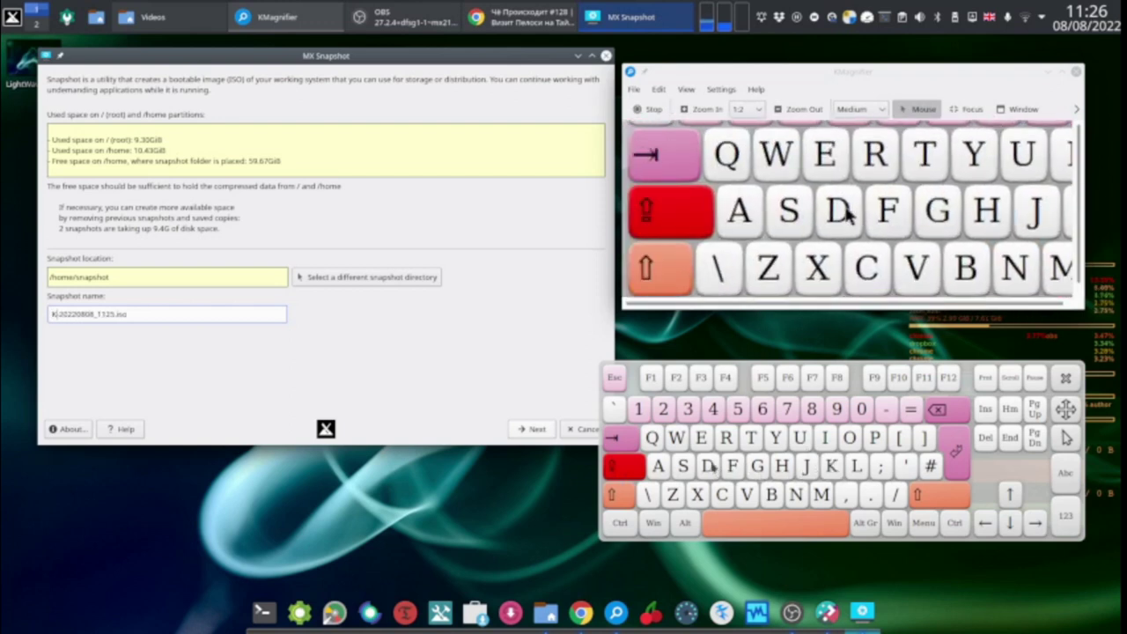
pyautogui.click(710, 467)
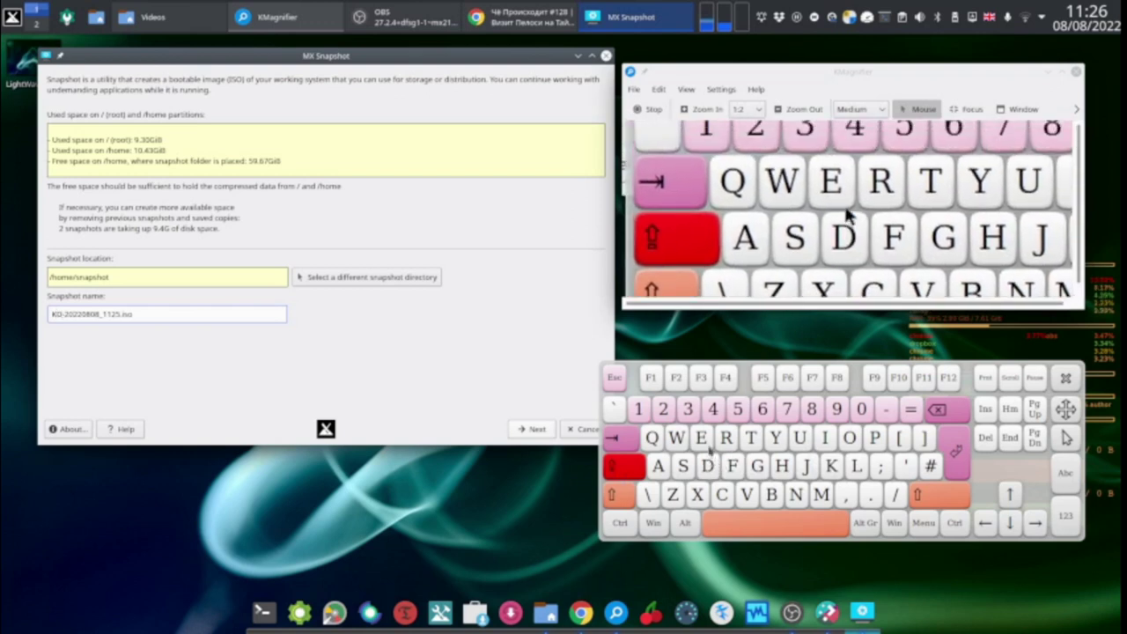
pyautogui.click(702, 439)
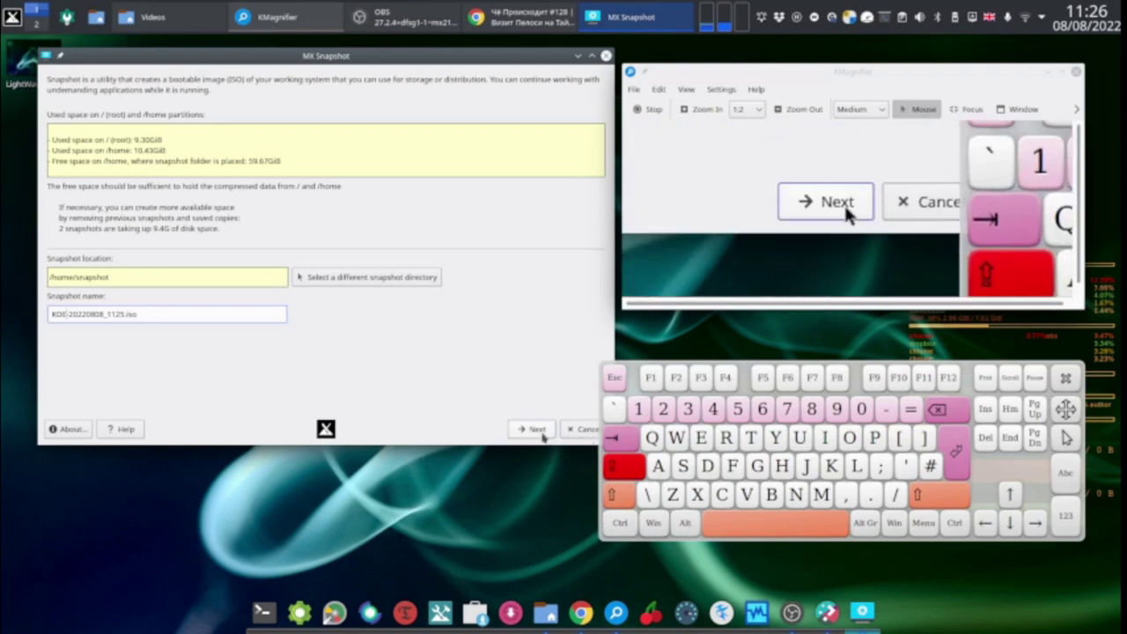
# - Continue to the snapshot settings and set the snapshot type to Resetting accounts (for distribution to others)
pyautogui.click(537, 429)
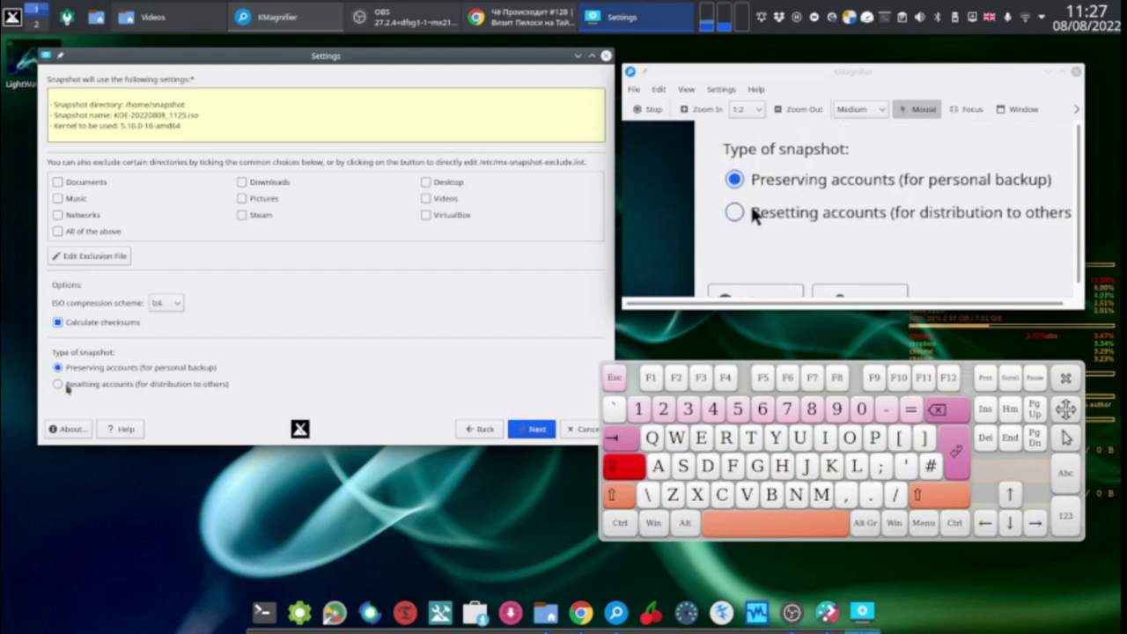
pyautogui.click(58, 384)
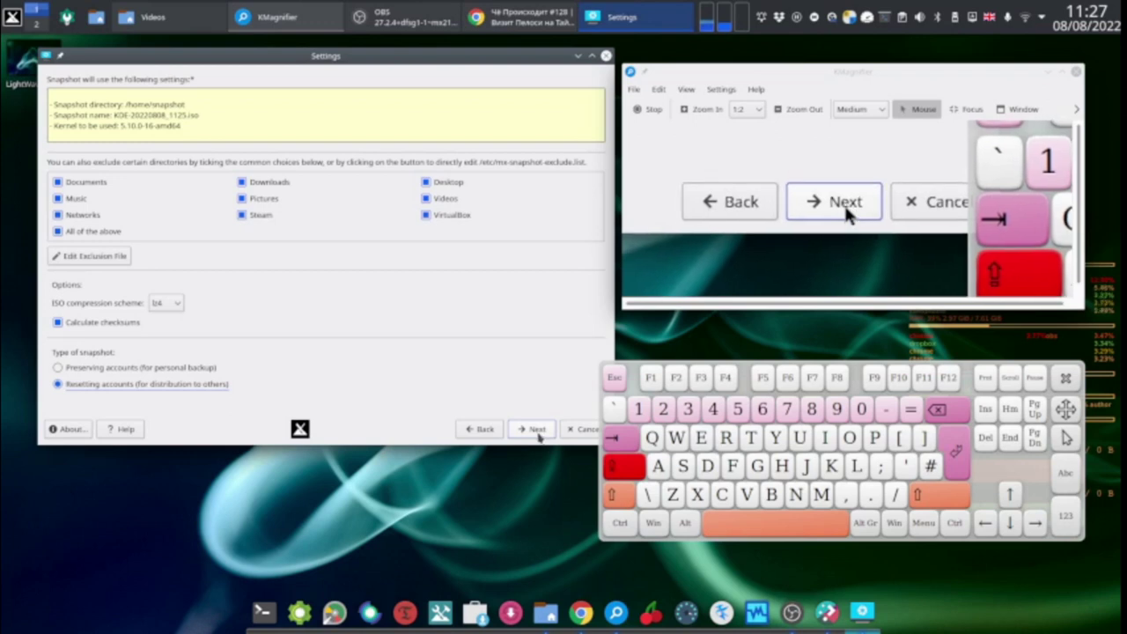
# - Continue to the final snapshot confirmation, decline creating the ISO, and close both MX Snapshot and MX Tools
pyautogui.click(538, 433)
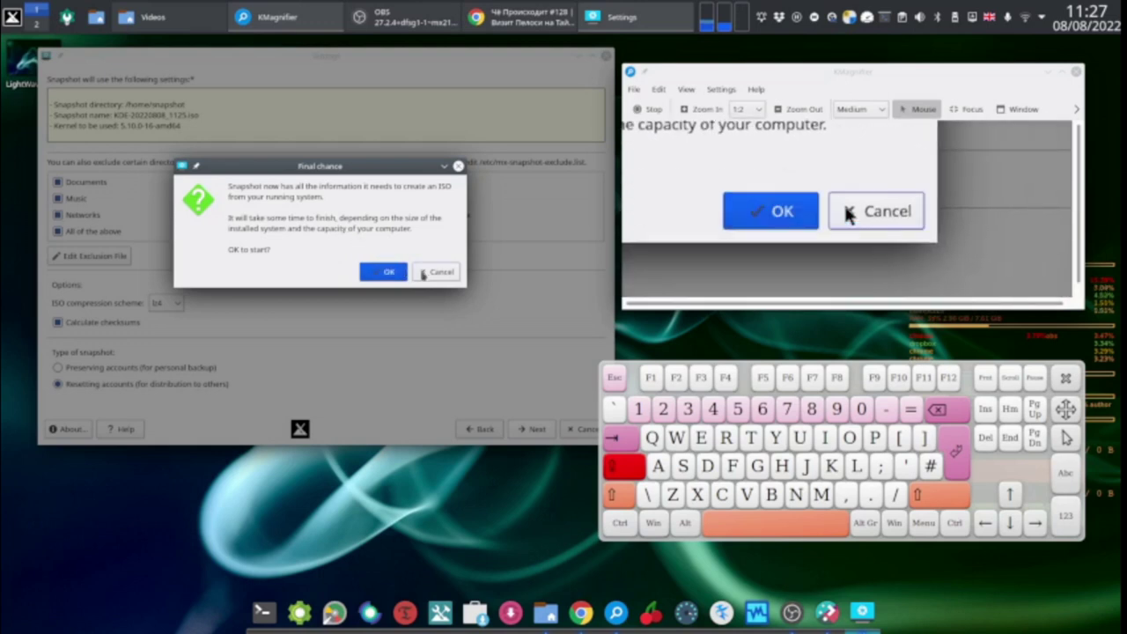
pyautogui.click(423, 273)
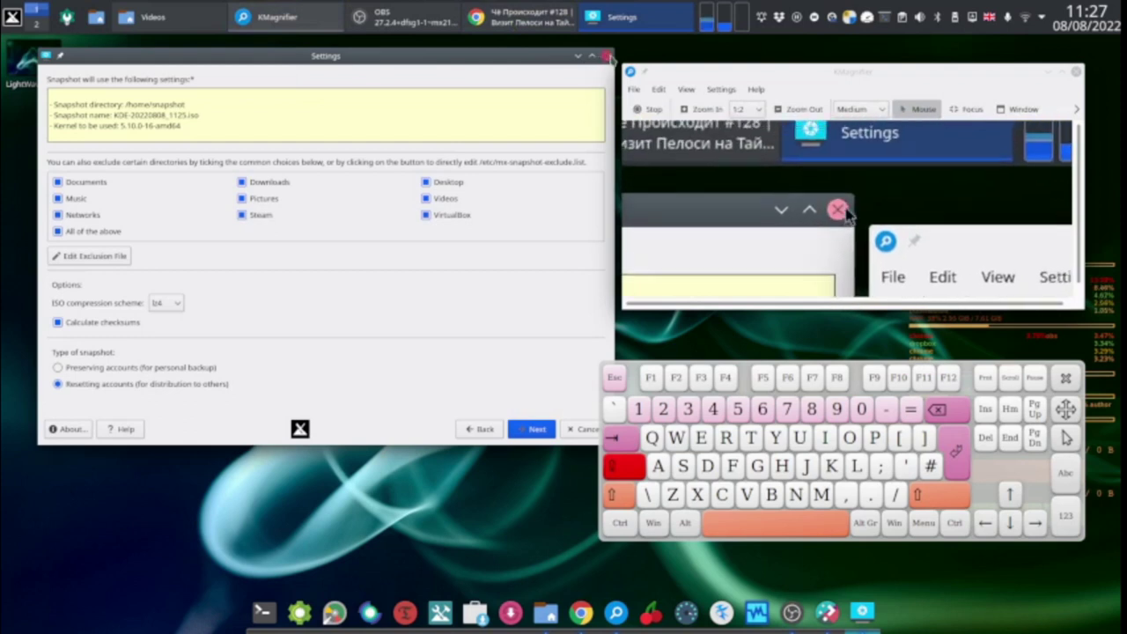
pyautogui.click(607, 56)
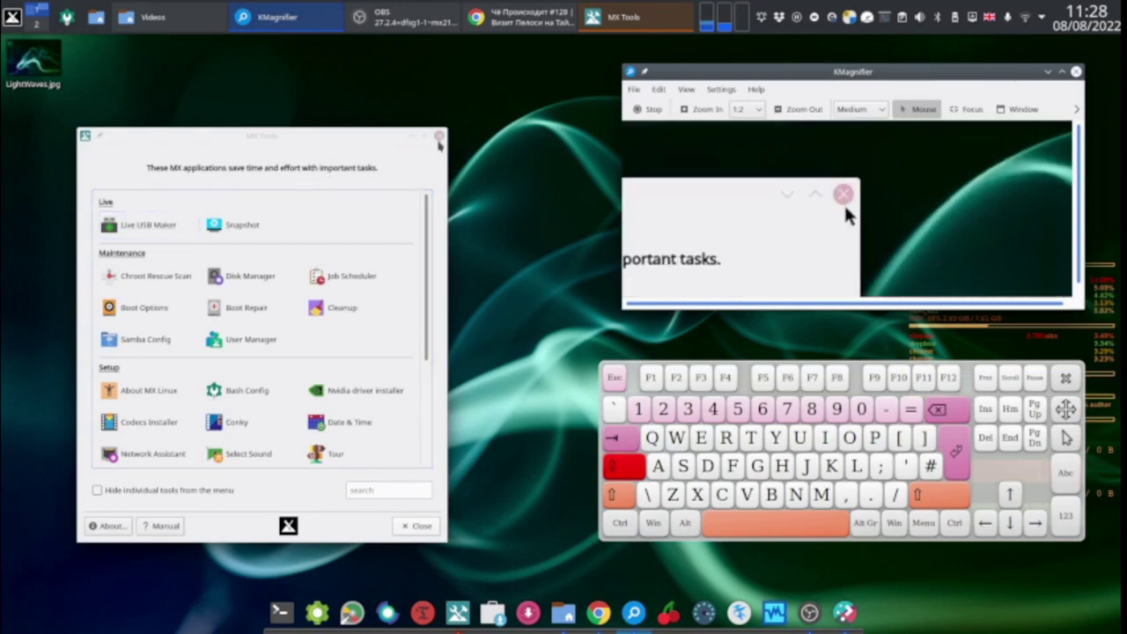
pyautogui.click(439, 138)
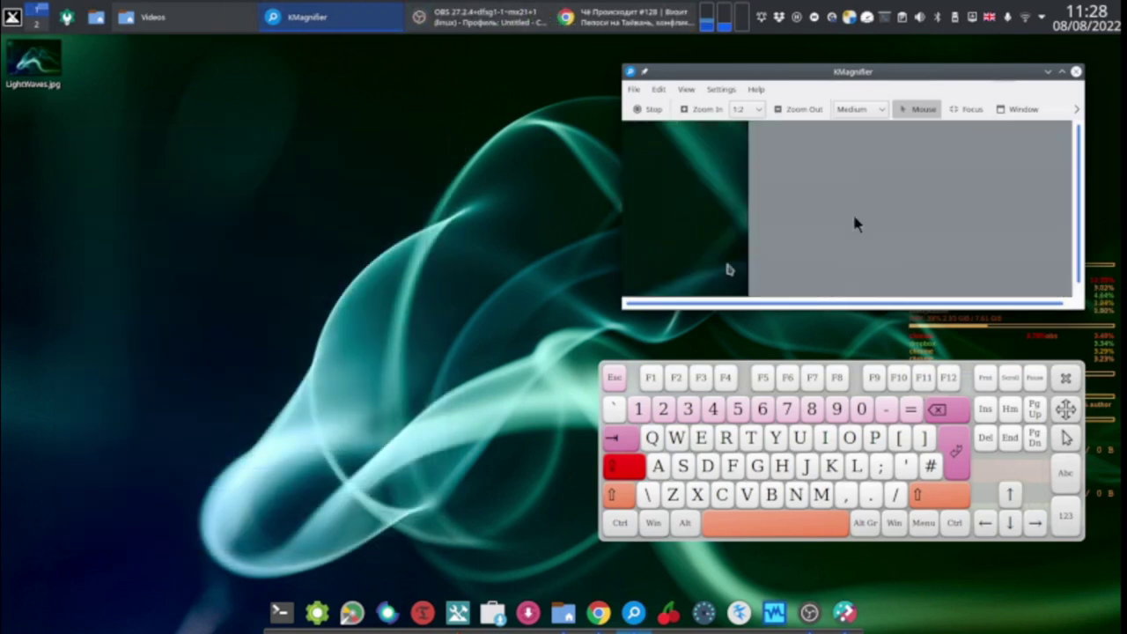
# - Turn off Caps Lock on the on-screen keyboard, then hide the keyboard and close KMagnifier
pyautogui.click(623, 468)
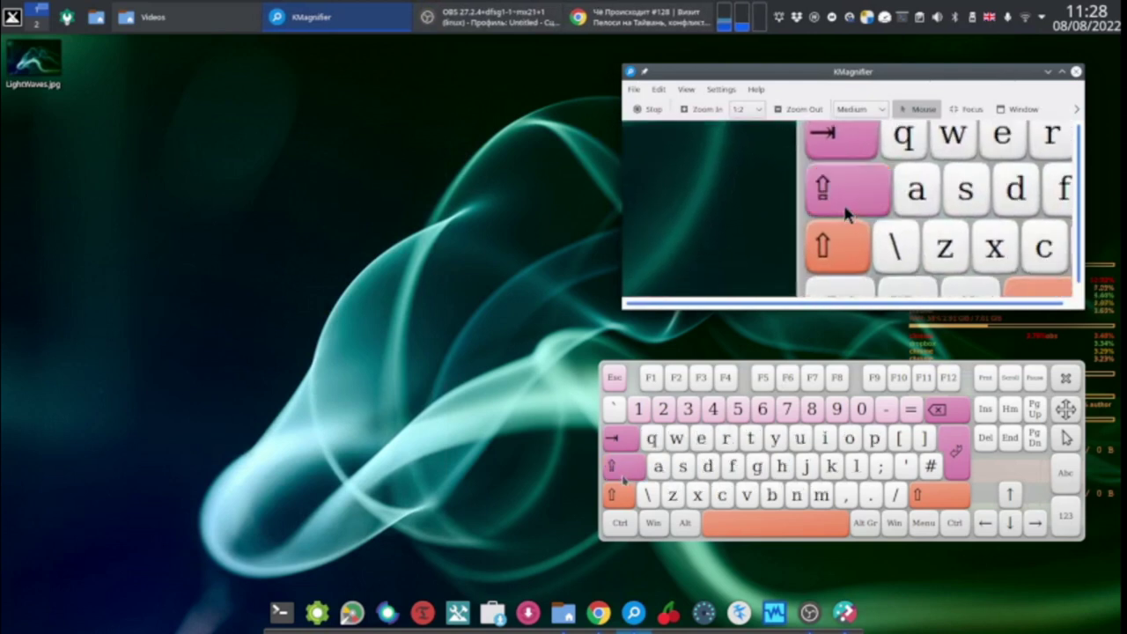
pyautogui.moveTo(1065, 408); pyautogui.dragTo(711, 391)
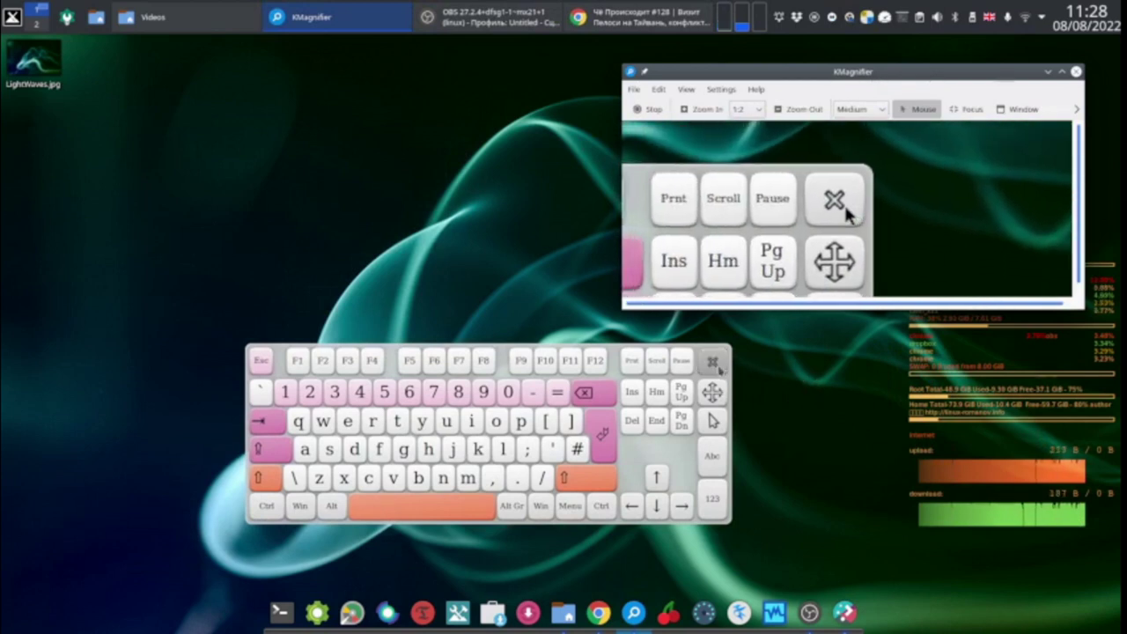
pyautogui.click(715, 365)
pyautogui.moveTo(1013, 77); pyautogui.dragTo(673, 104)
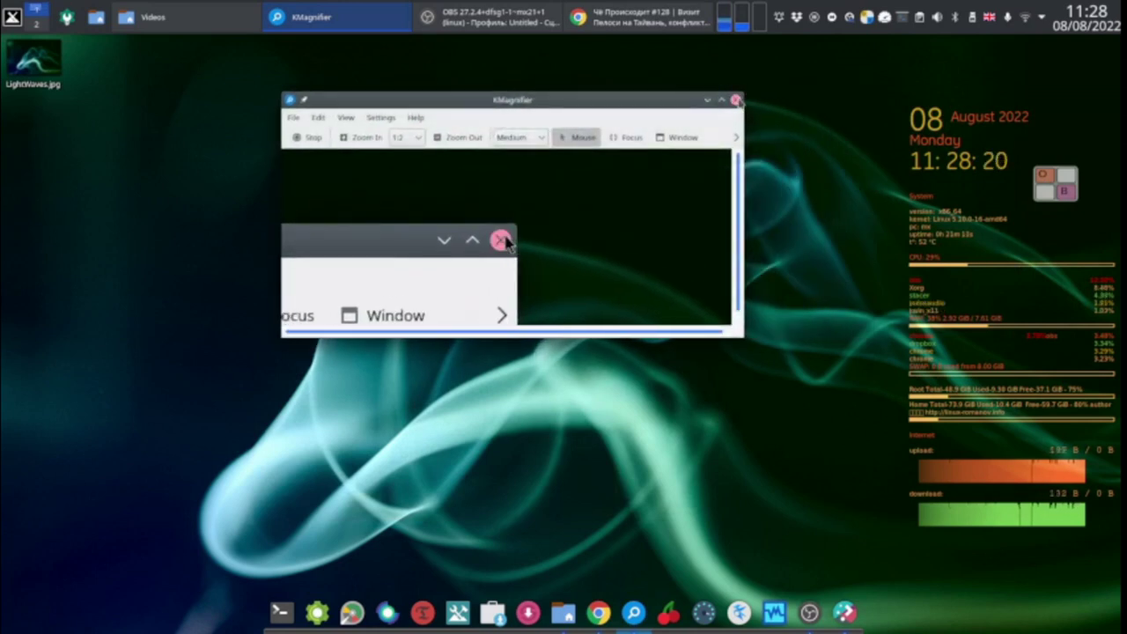
pyautogui.click(736, 99)
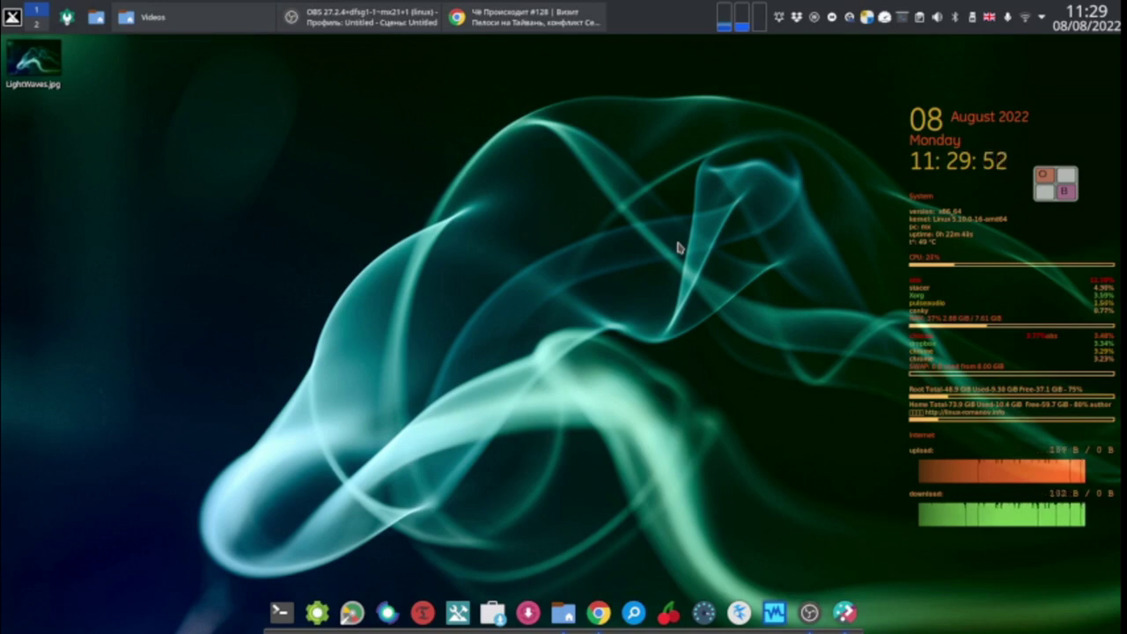
# - Switch to Chrome, open DistroWatch in a new tab from the Soft bookmarks, and view its Page Hit Ranking
pyautogui.click(516, 27)
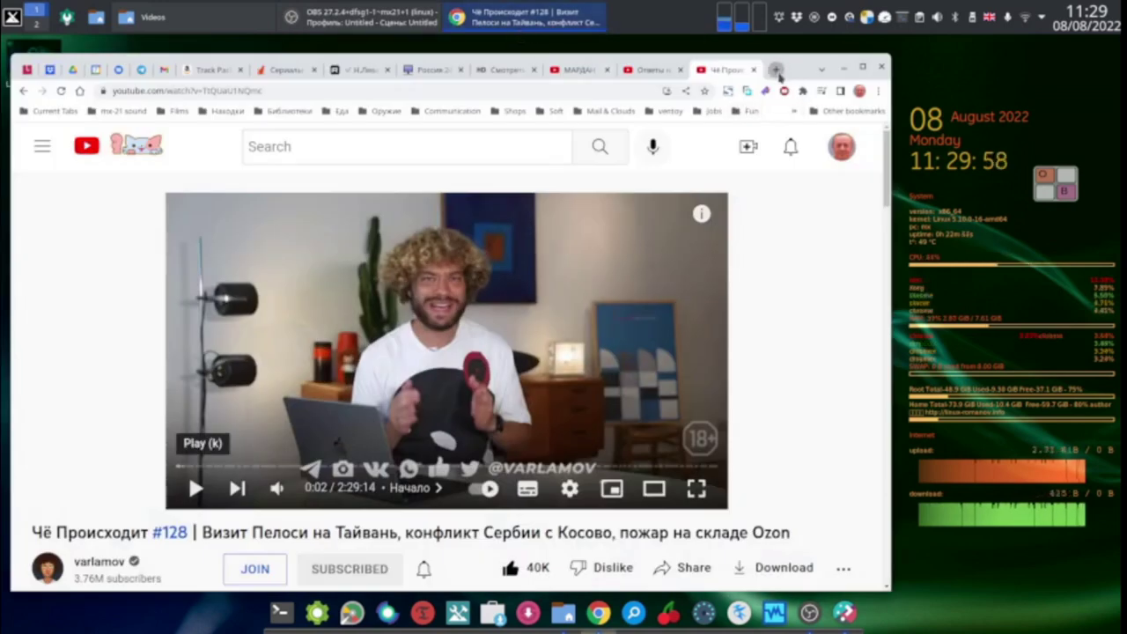
pyautogui.click(775, 69)
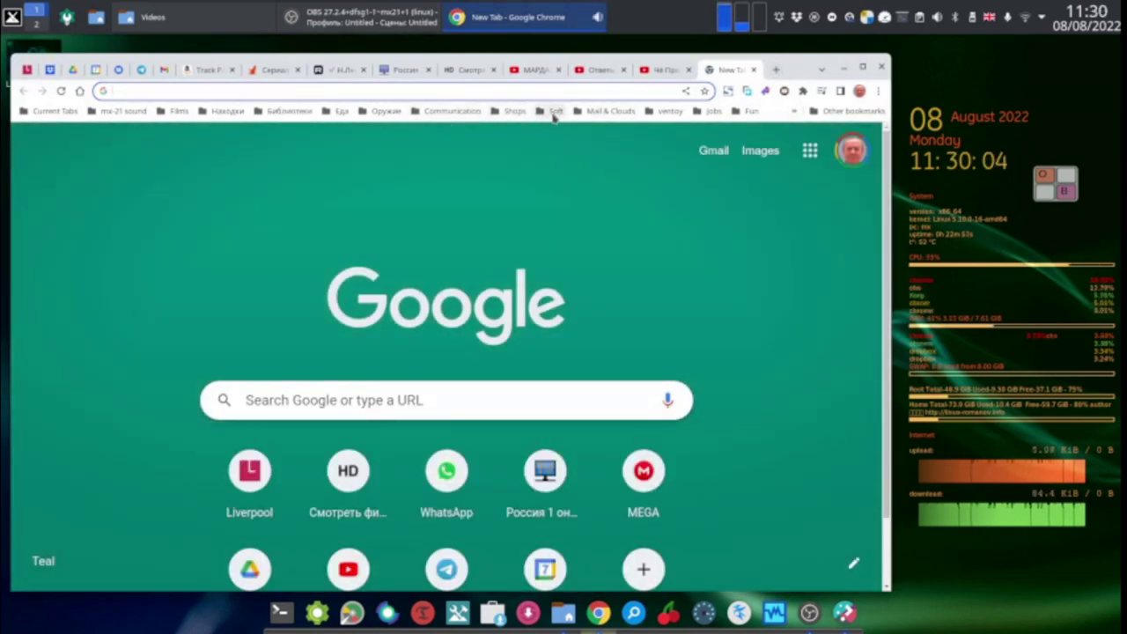
pyautogui.click(552, 112)
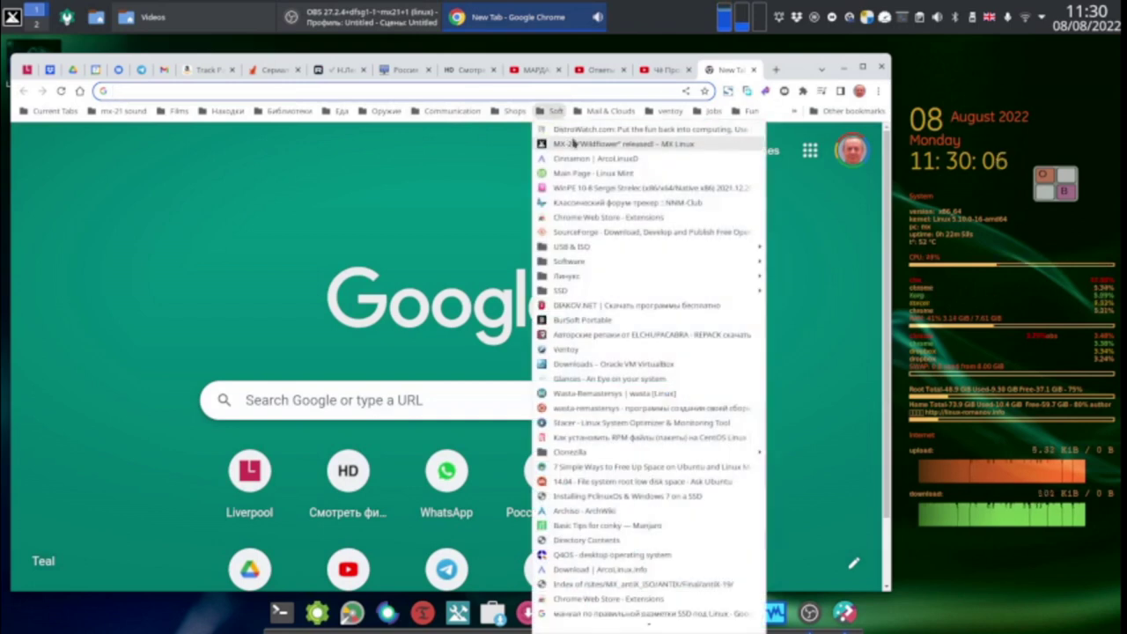
pyautogui.click(573, 129)
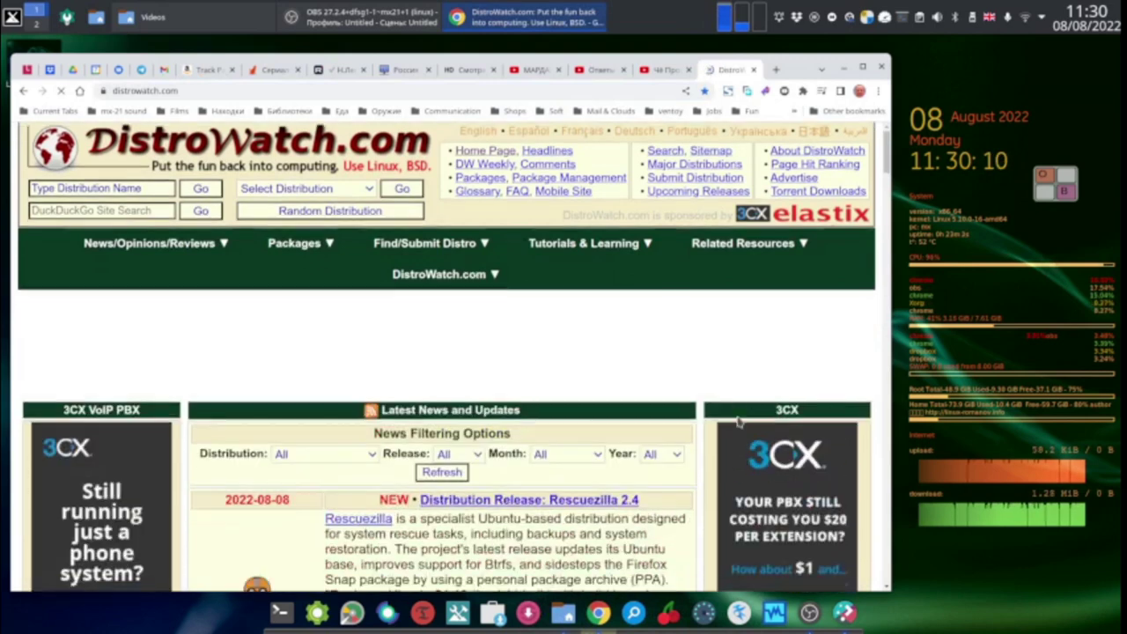
pyautogui.scroll(-7, 736, 418)
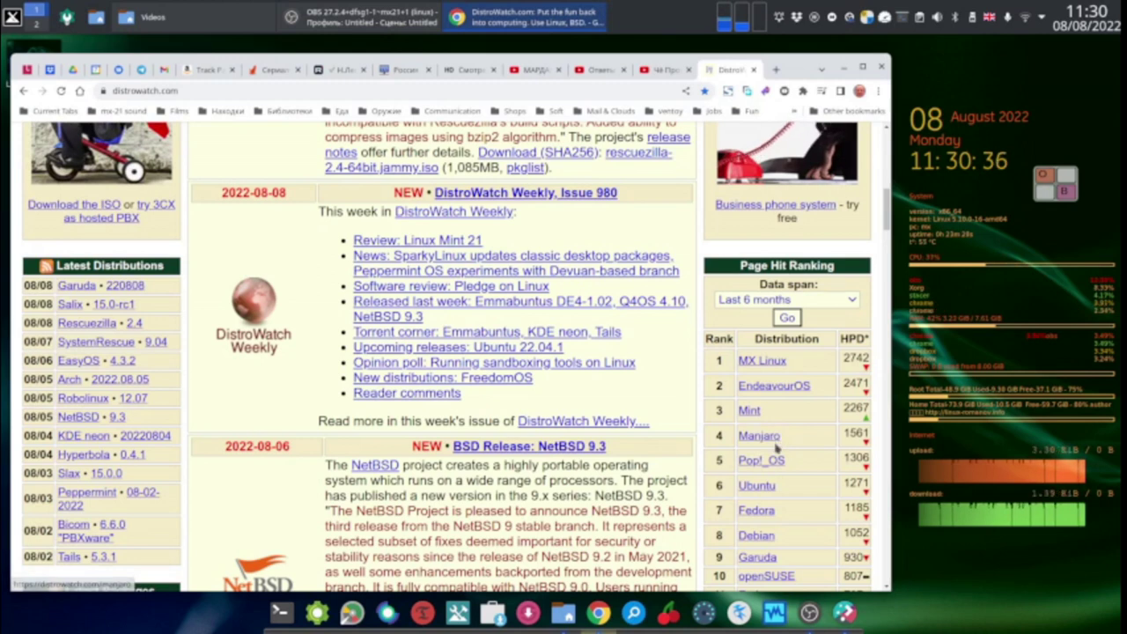
pyautogui.scroll(-3, 775, 447)
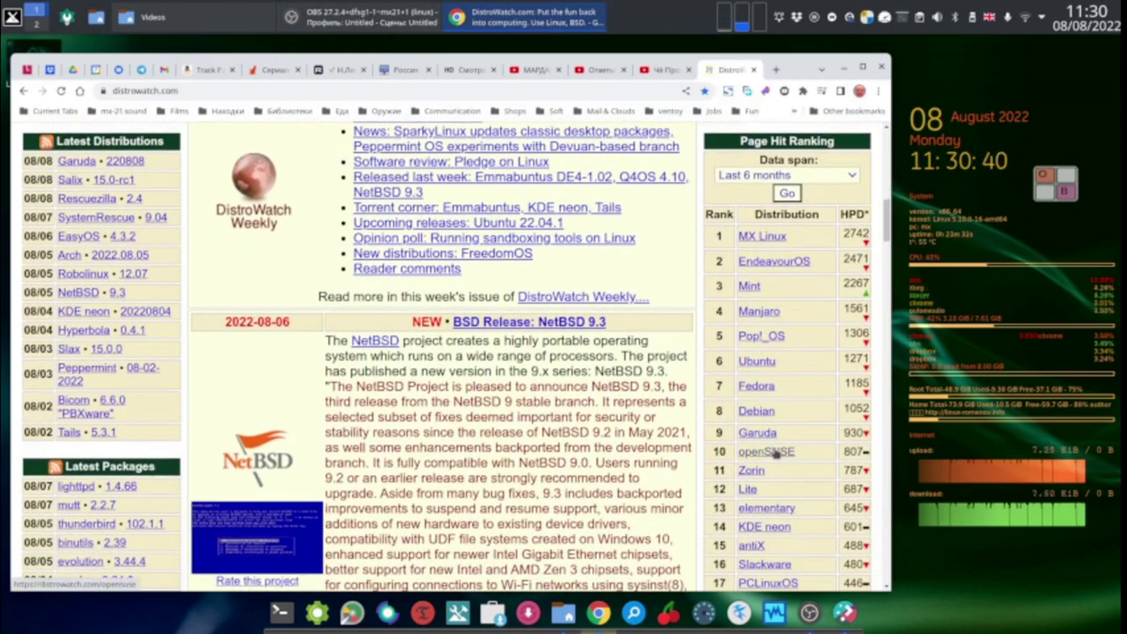
pyautogui.scroll(-2, 776, 452)
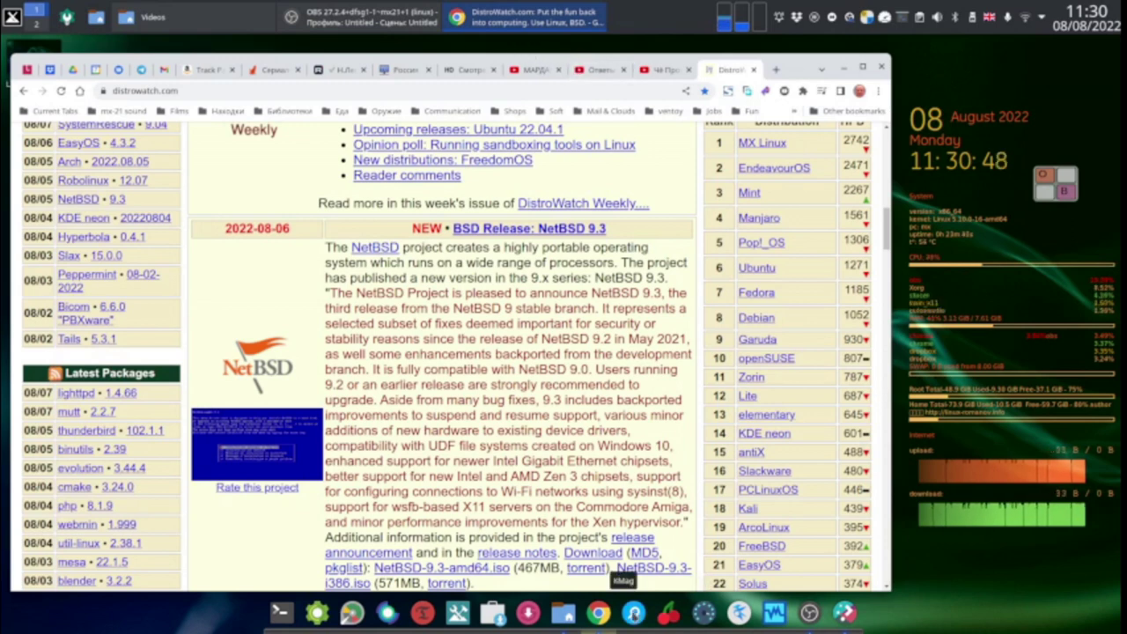
# - Launch KMagnifier, place it so the lower ranking entries stay uncovered, and open the PCLinuxOS page to view its overview
pyautogui.click(634, 607)
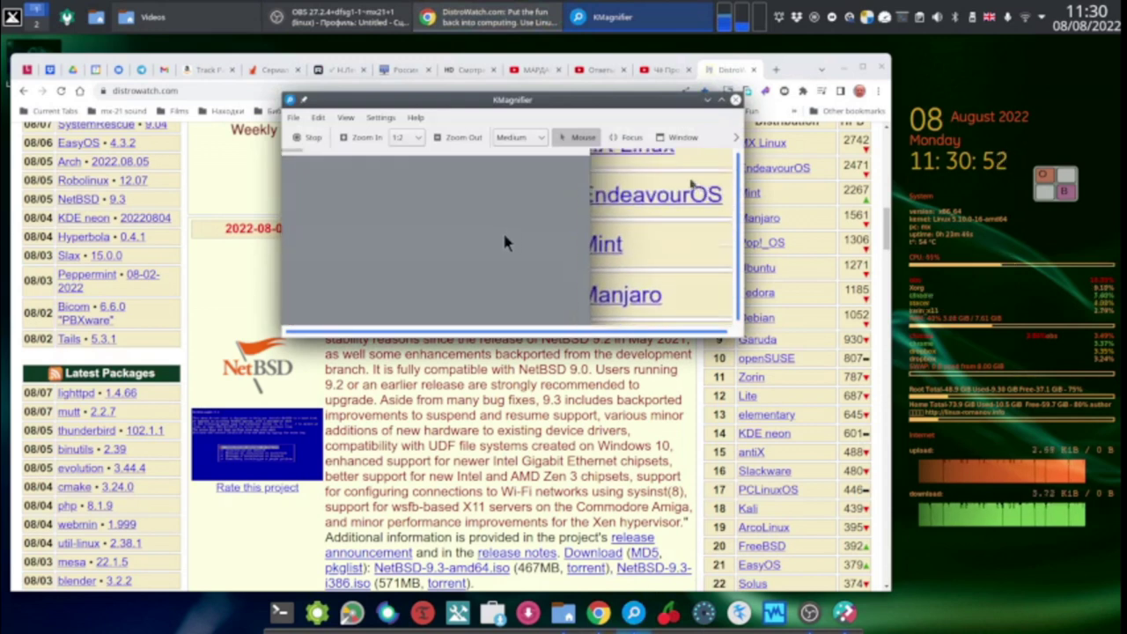
pyautogui.moveTo(659, 106); pyautogui.dragTo(1071, 161)
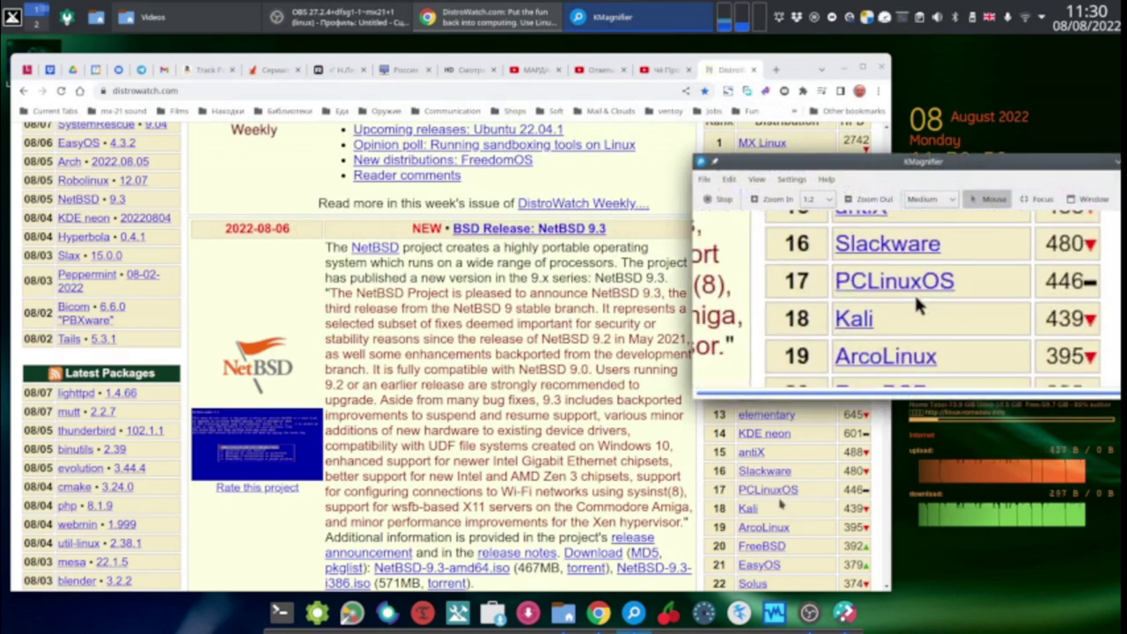
pyautogui.click(774, 491)
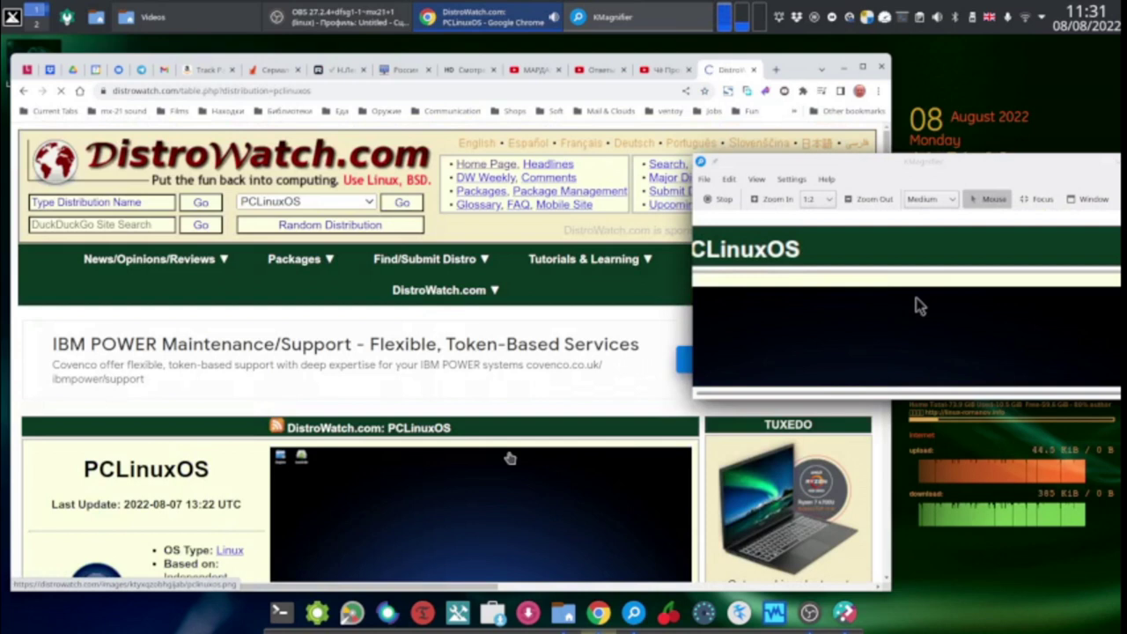
pyautogui.scroll(-1, 506, 457)
pyautogui.scroll(-3, 506, 458)
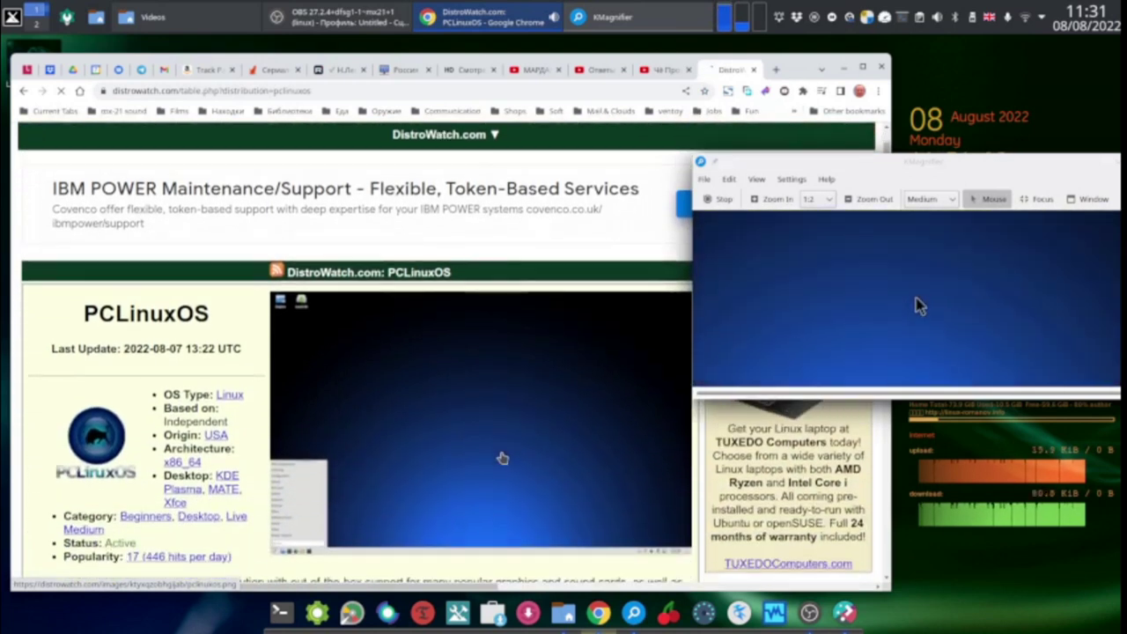
pyautogui.scroll(-2, 503, 456)
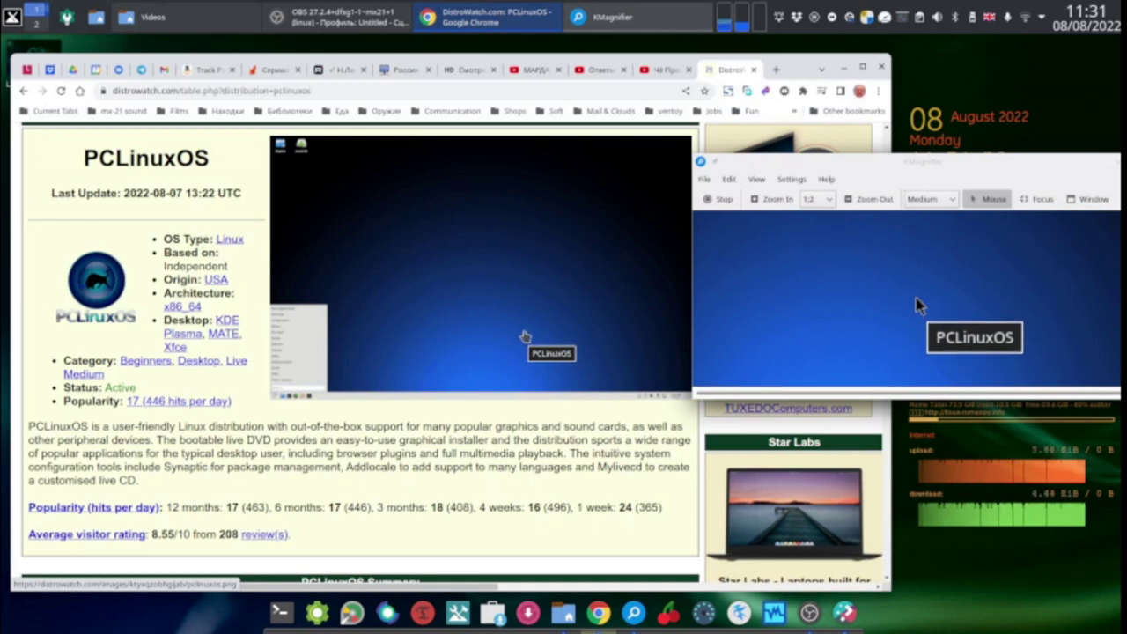
# - Minimise KMagnifier and Chrome to clear the desktop, and bring up the OBS Studio window
pyautogui.moveTo(1082, 171); pyautogui.dragTo(997, 273)
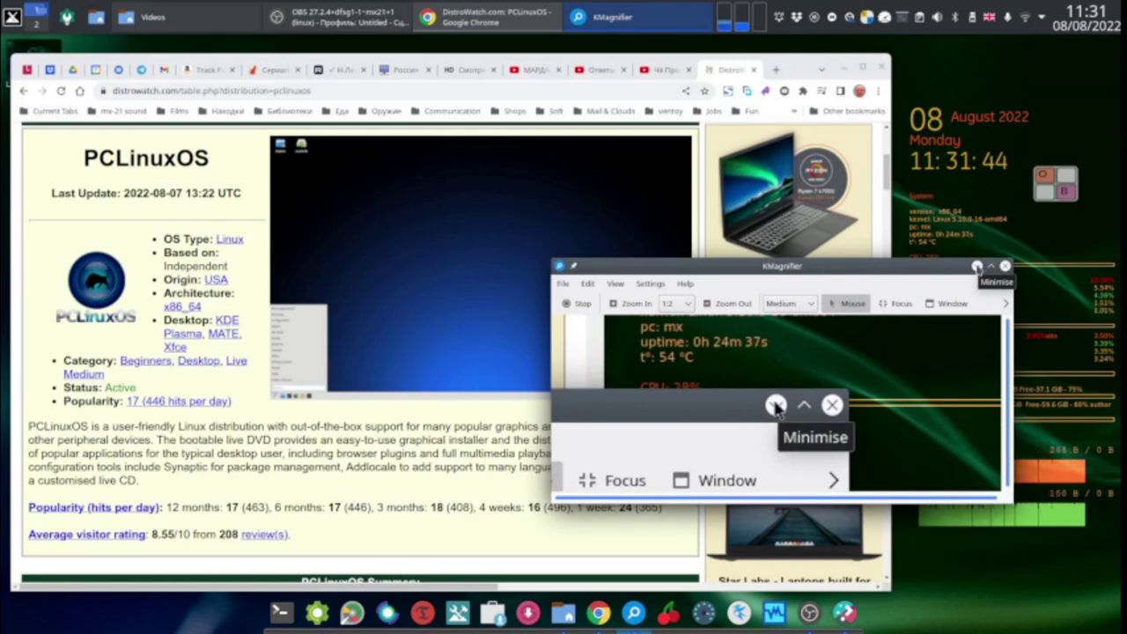
pyautogui.click(975, 266)
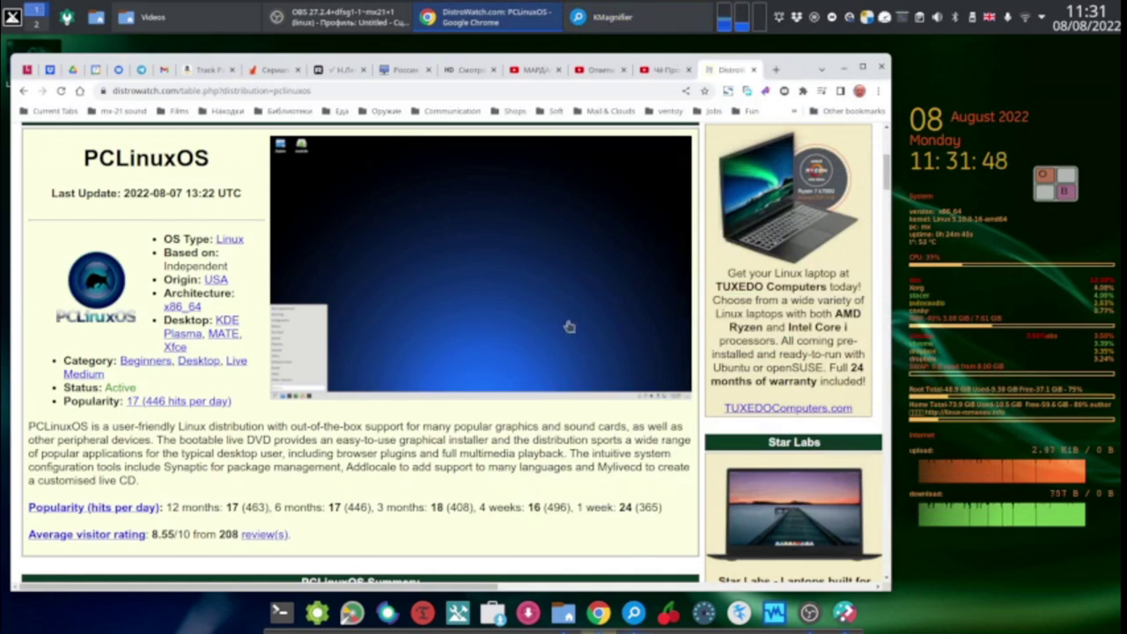
pyautogui.scroll(1, 454, 384)
pyautogui.scroll(1, 453, 384)
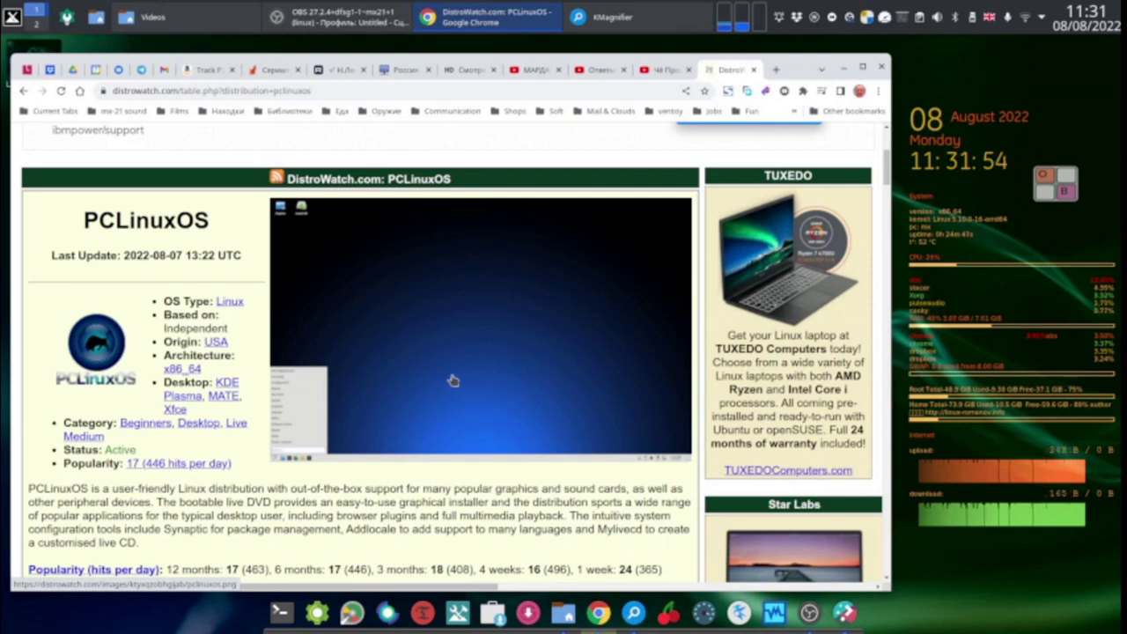
pyautogui.click(843, 69)
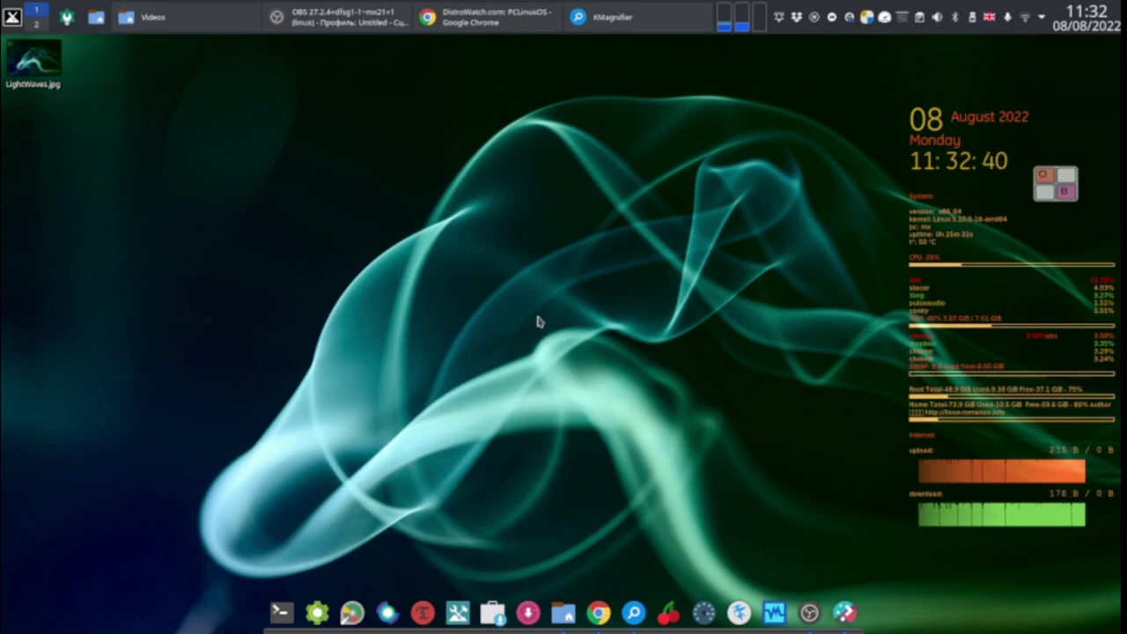
pyautogui.click(814, 620)
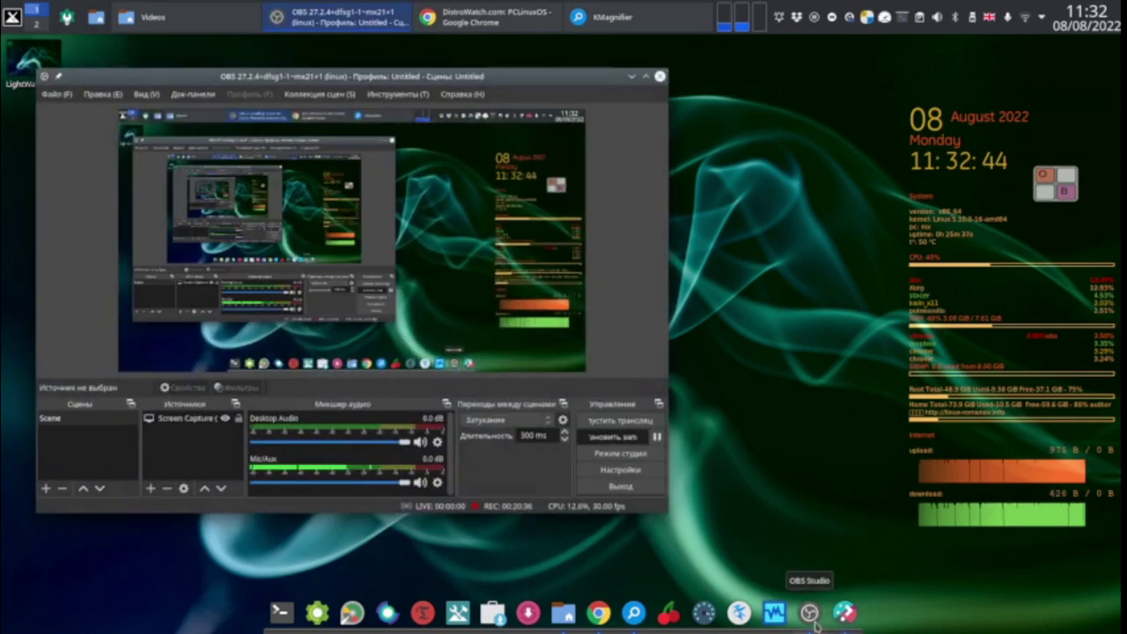